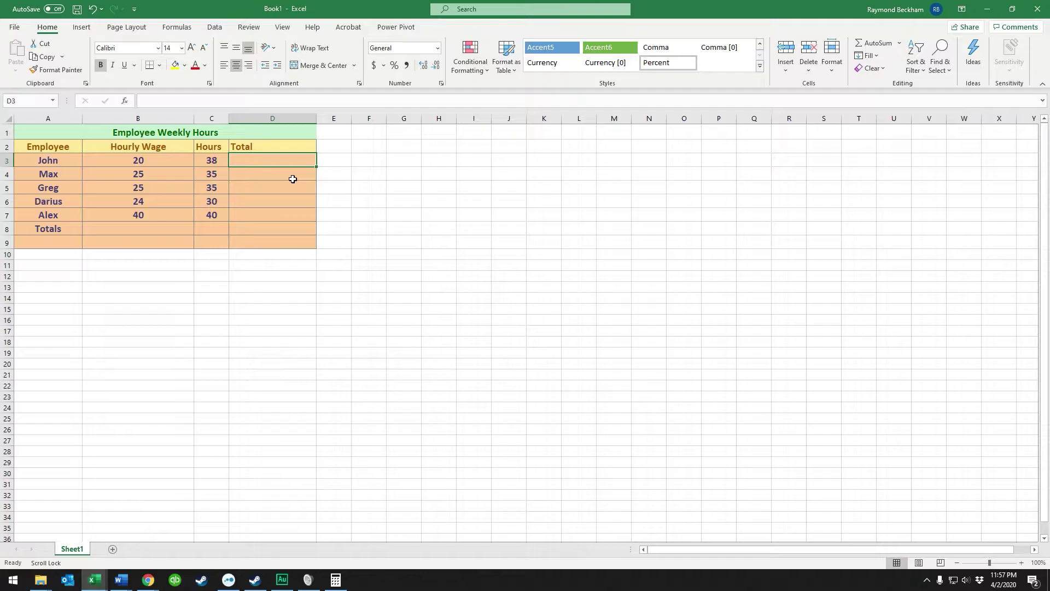
Point out the Employee Weekly Hours table, John's wage of 20, his 38 hours, and his empty Total cell.
left_click(134, 227)
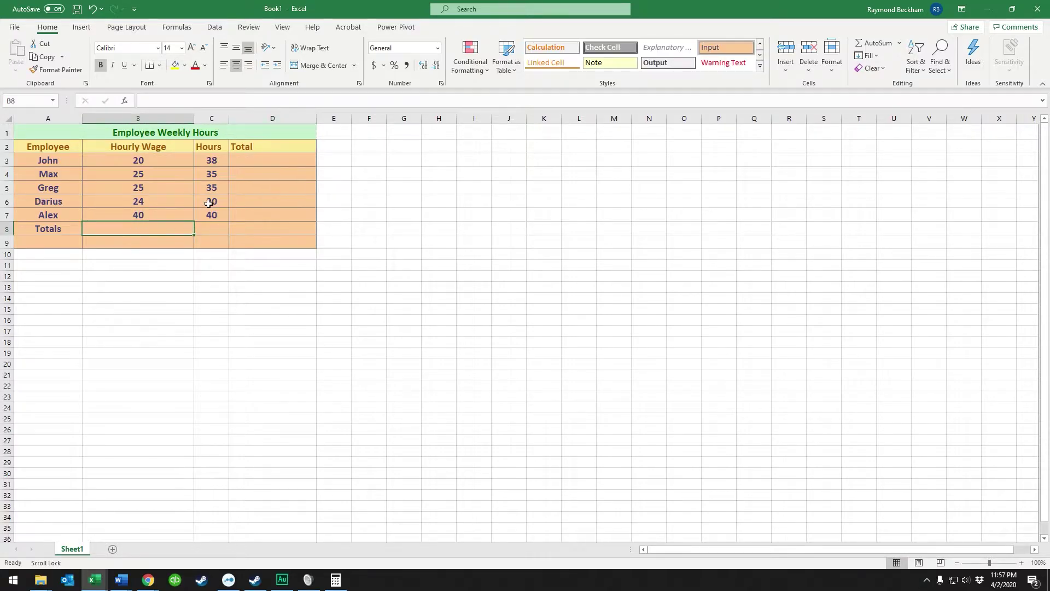
left_click(203, 171)
left_click(213, 160)
left_click(244, 164)
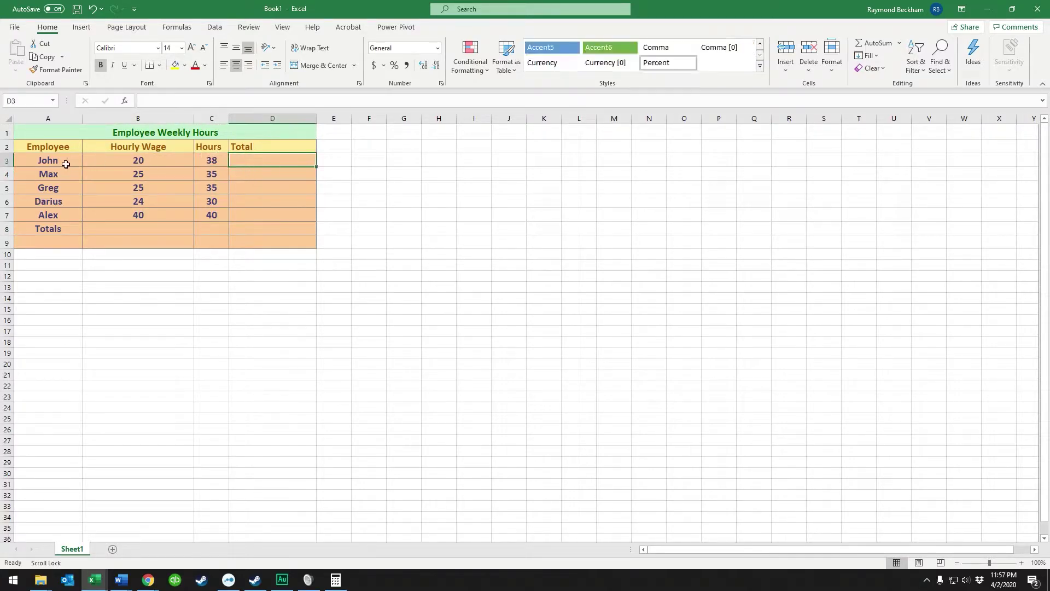
left_click(46, 172)
left_click_drag(125, 137, 126, 228)
left_click(170, 135)
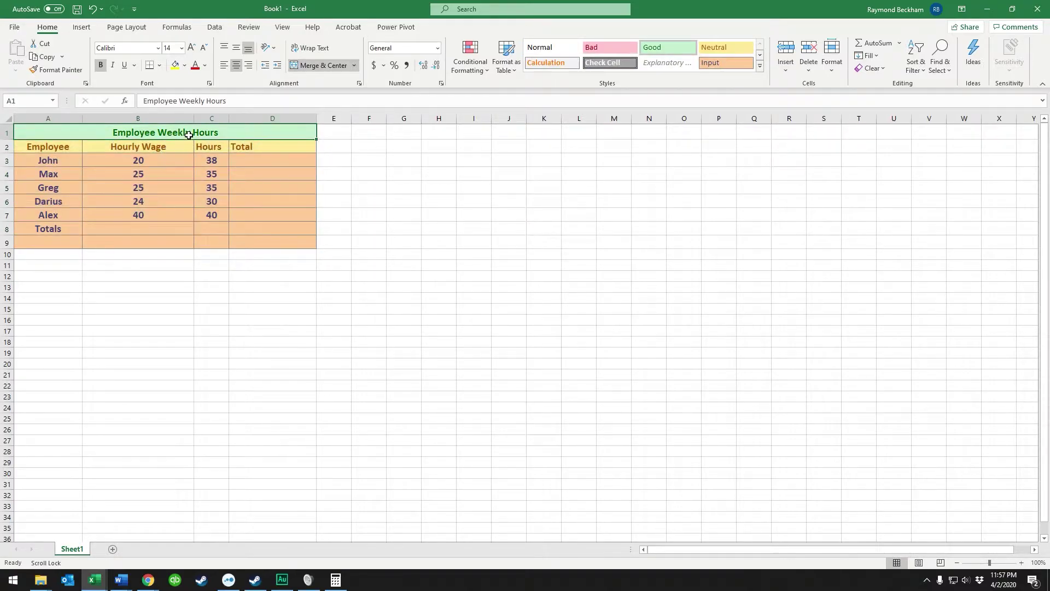
left_click(60, 159)
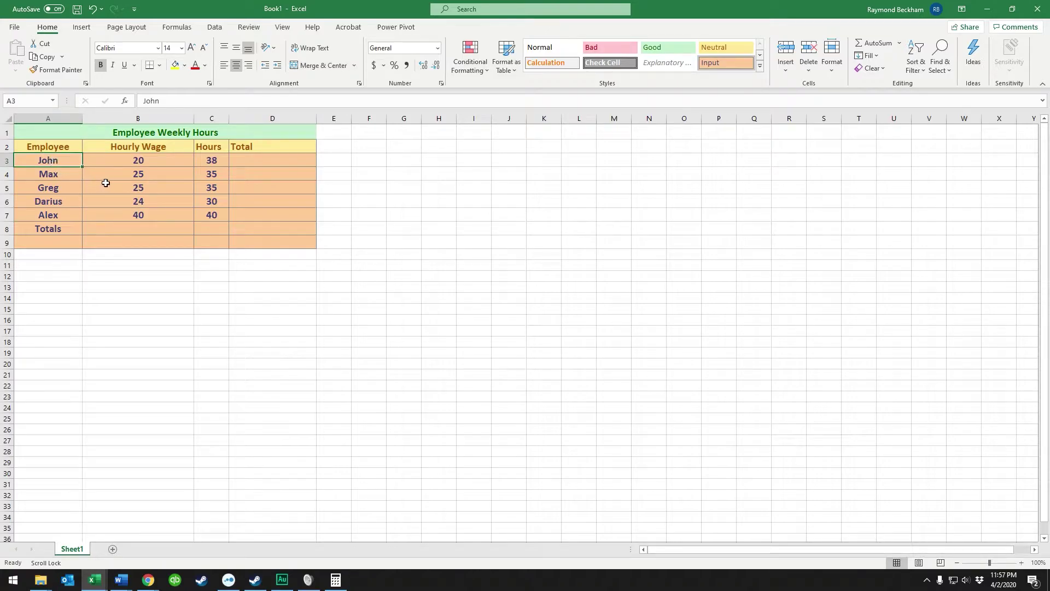
left_click(160, 161)
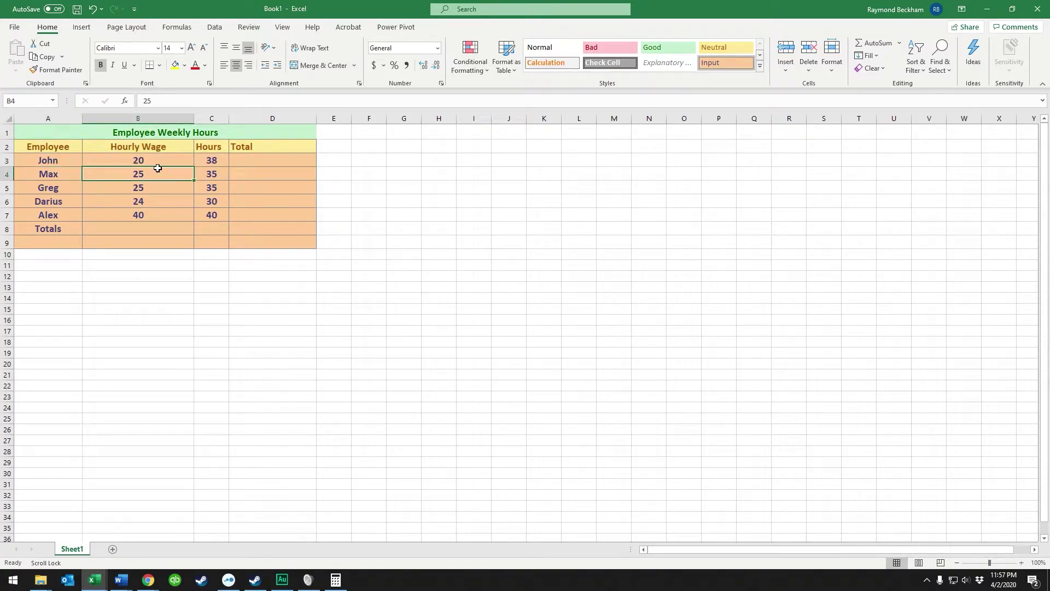
left_click(221, 162)
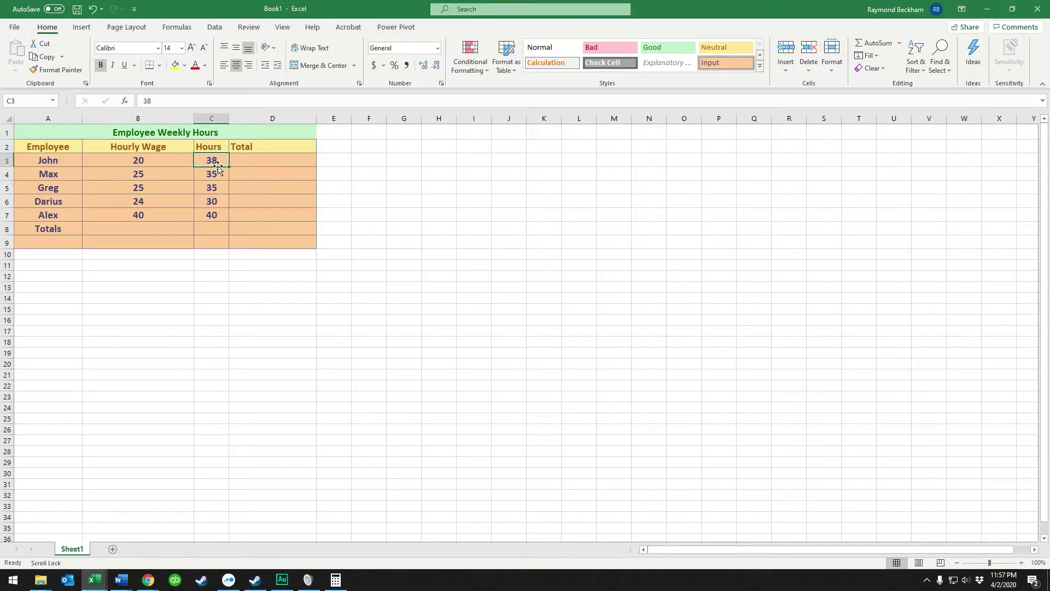
left_click(238, 165)
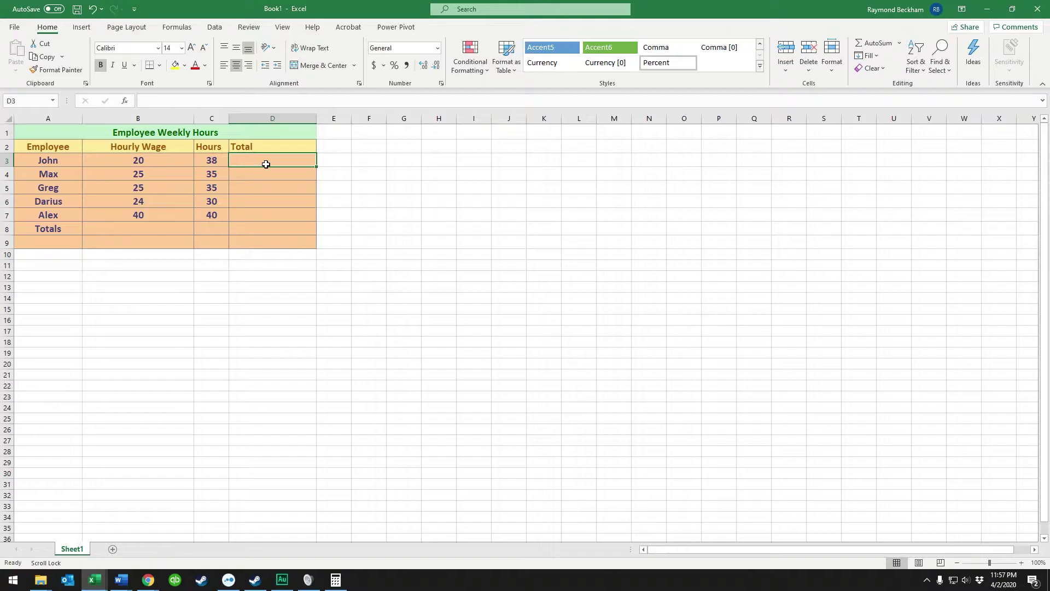
Enter =B3*C3 in D3 so John's Total shows 760.
type("=")
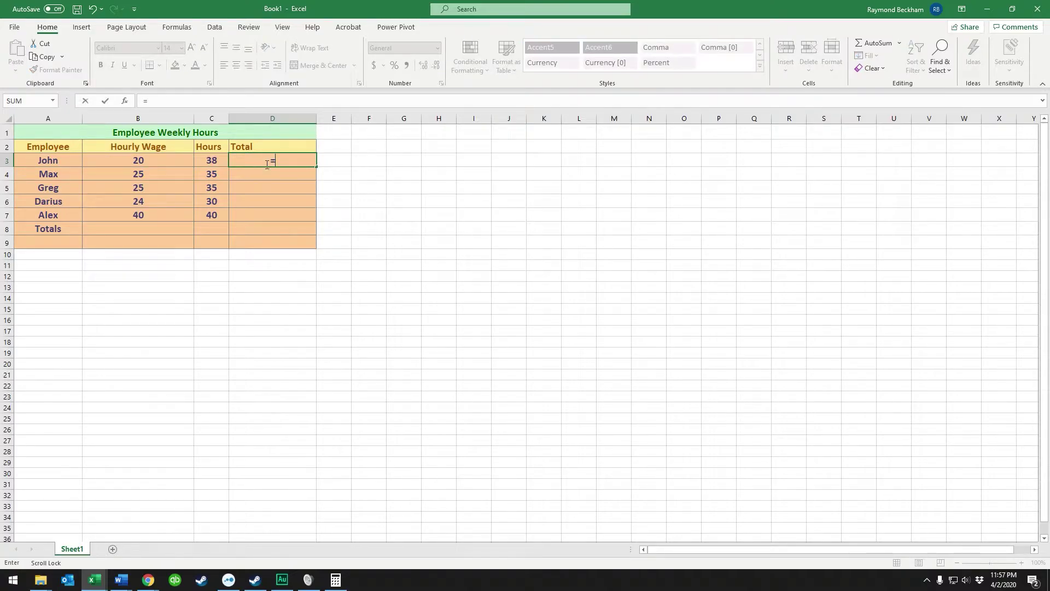
left_click(154, 160)
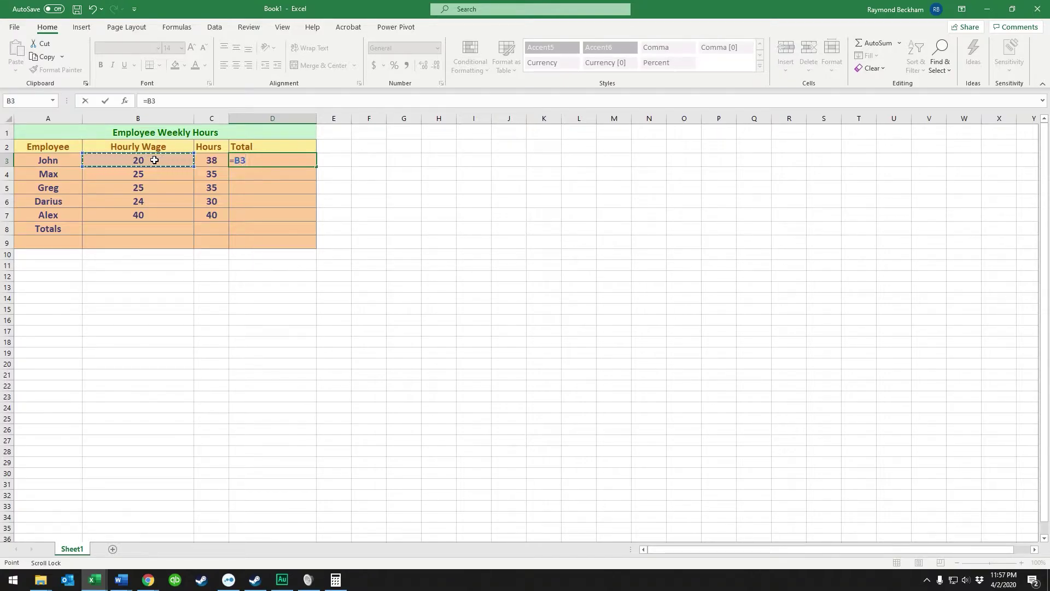
type("*")
left_click(216, 161)
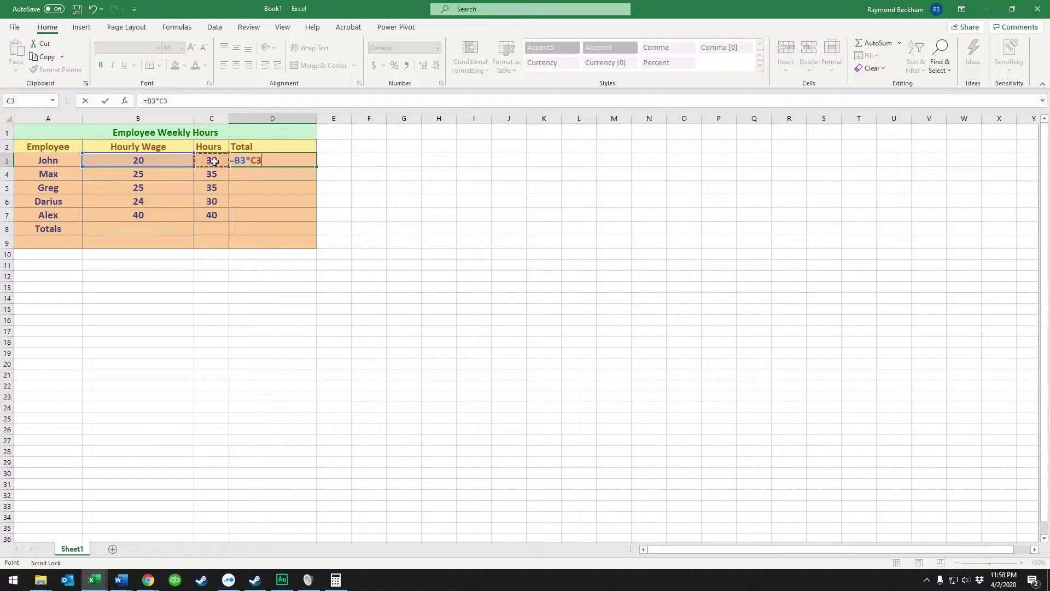
key("Return")
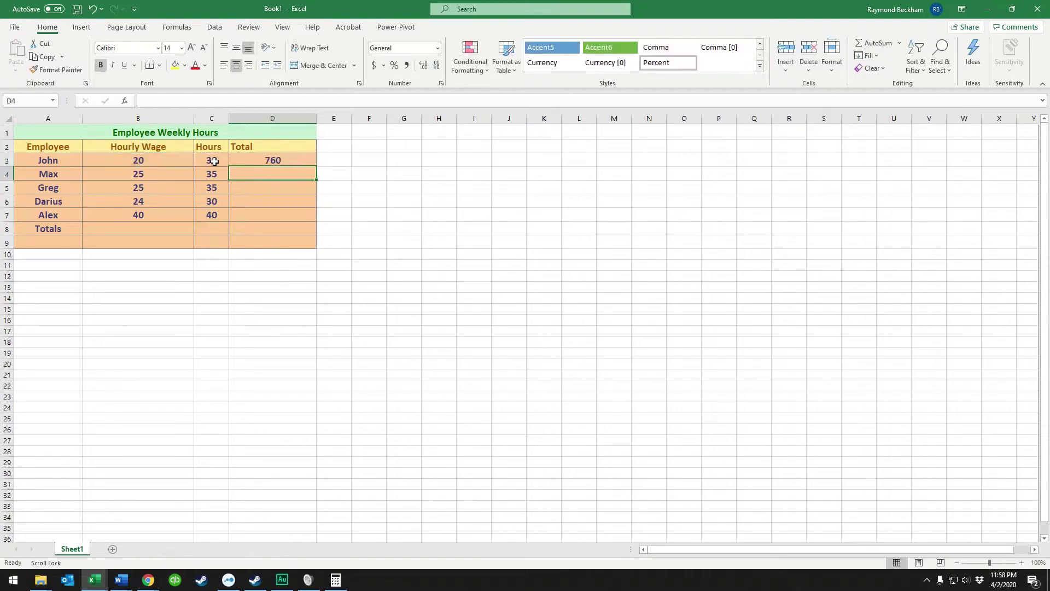
Reopen D3's formula and cancel the edit, leaving it unchanged.
left_click(288, 162)
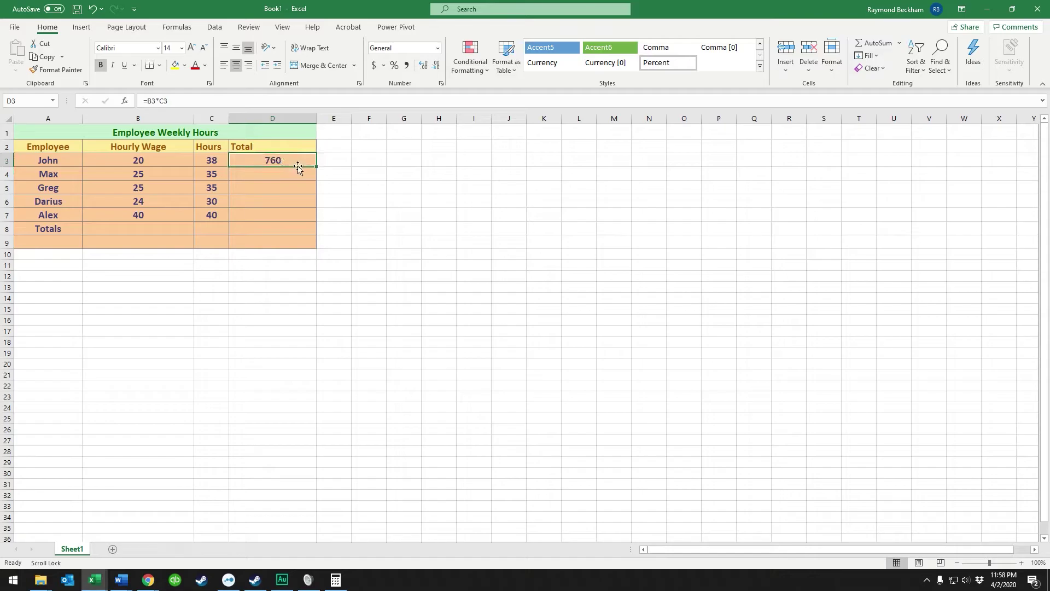
left_click_drag(198, 102, 130, 103)
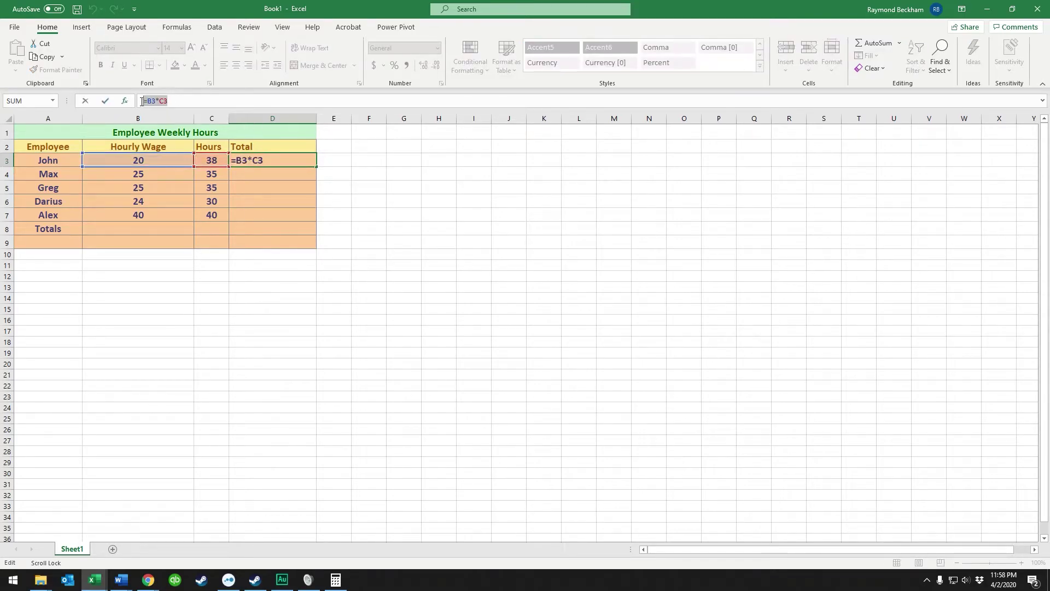
left_click(302, 194)
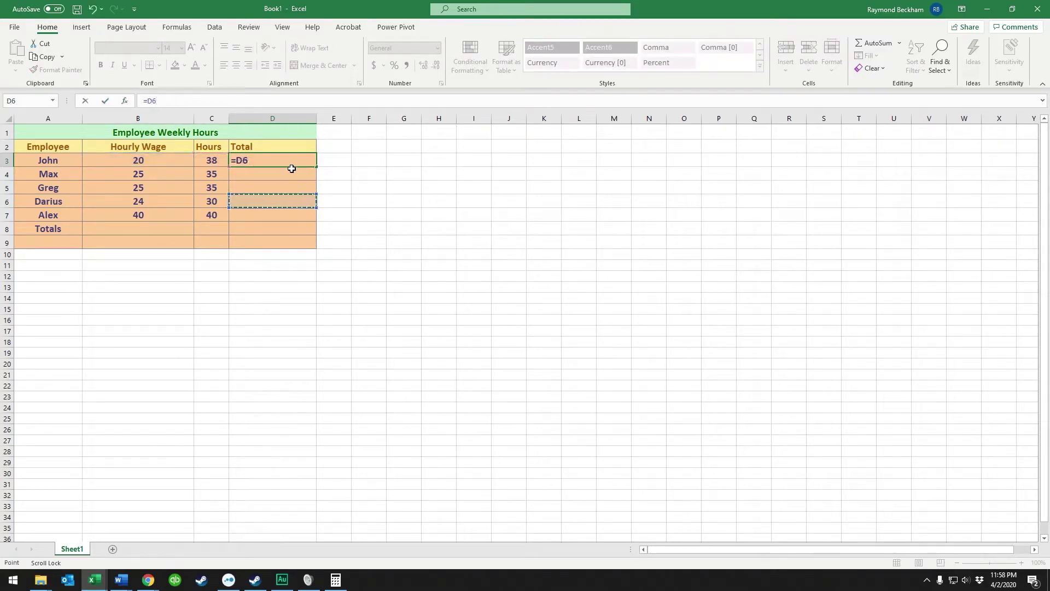
key("Escape")
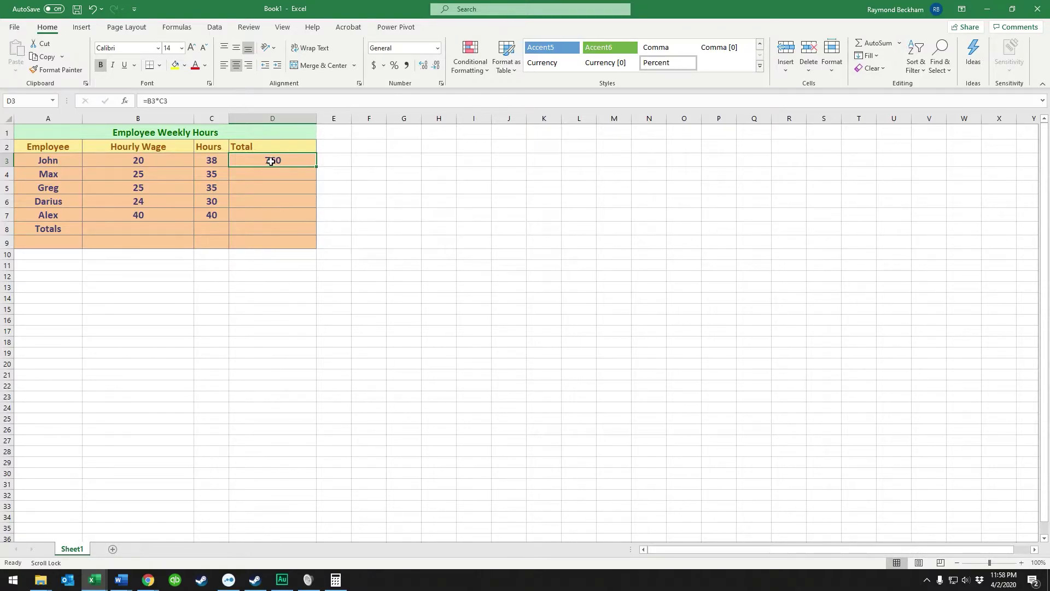
Copy John's formula into D4:D7, giving totals 875, 875, 720 and 1600.
key("ctrl+c")
left_click_drag(271, 175, 273, 211)
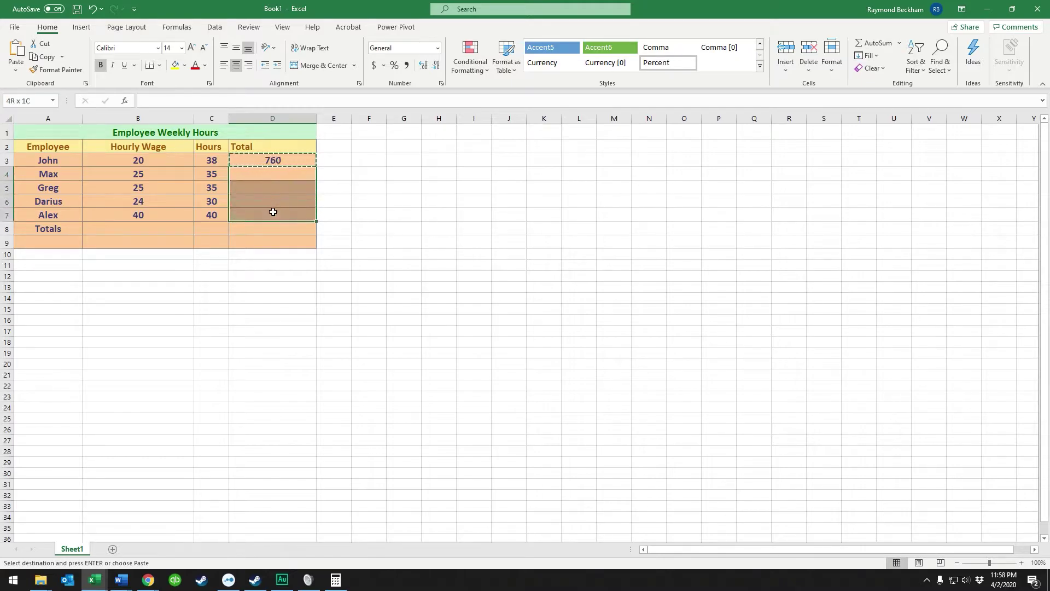
key("ctrl+v")
left_click(288, 159)
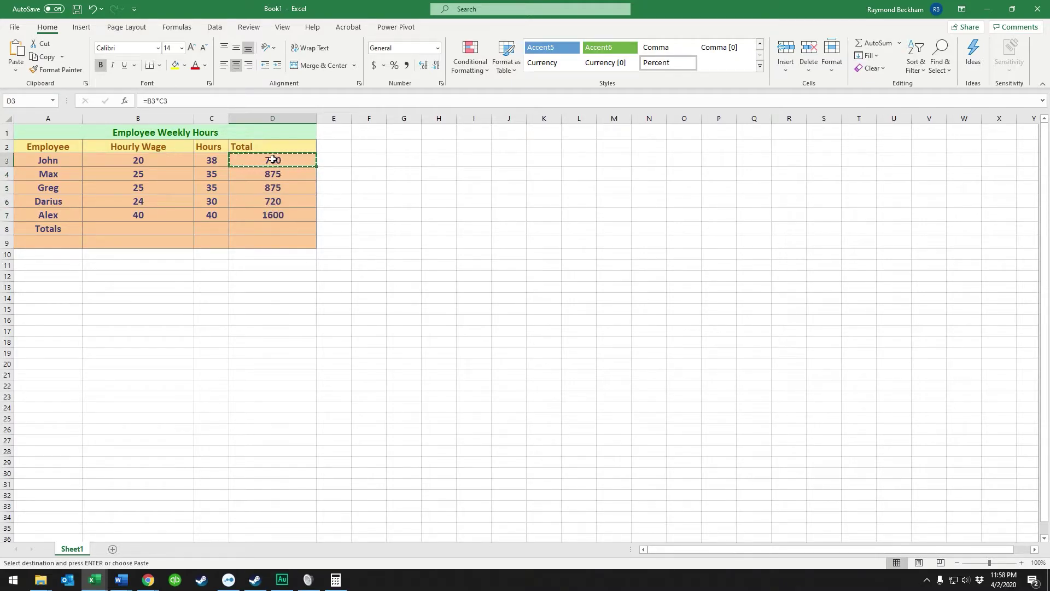
left_click_drag(275, 176, 277, 215)
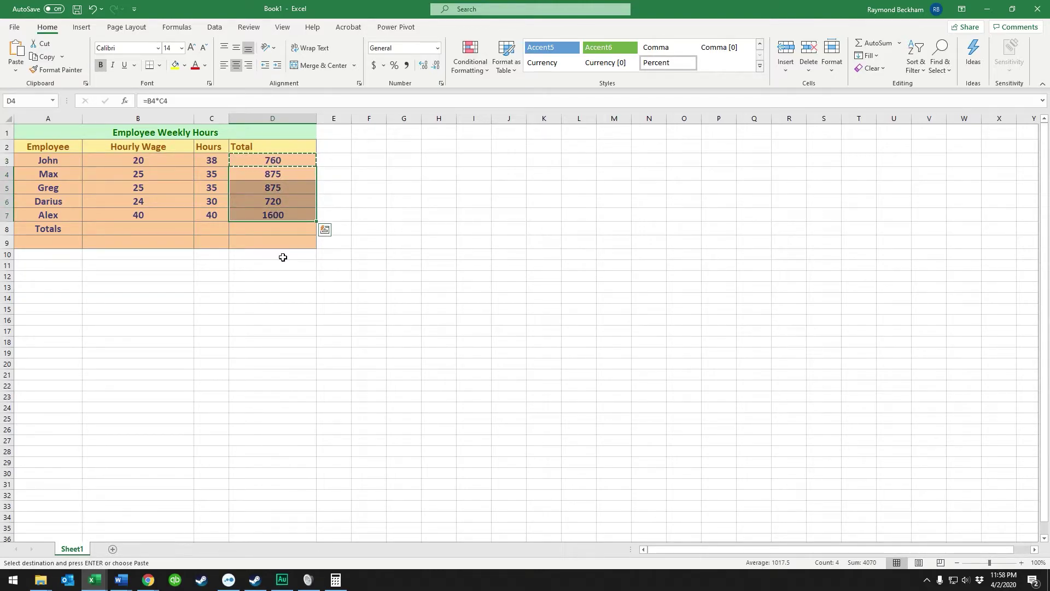
Start editing D4's formula, cancel the edit, and reselect the pasted totals D4:D7.
key("F2")
key("shift+Home")
type("=")
left_click(289, 229)
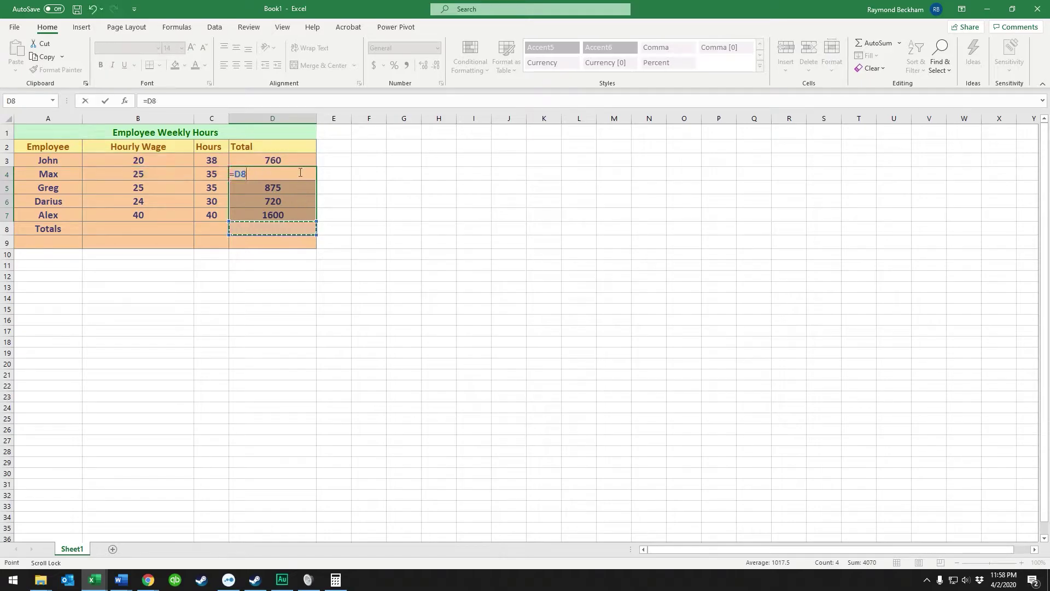
key("Escape")
left_click(295, 171)
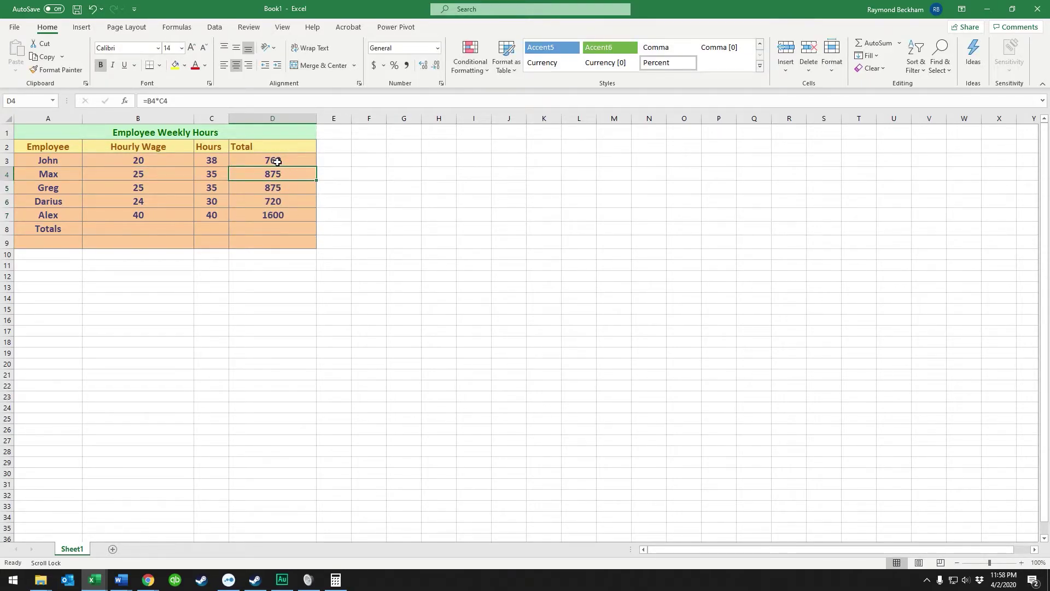
left_click_drag(275, 178, 278, 214)
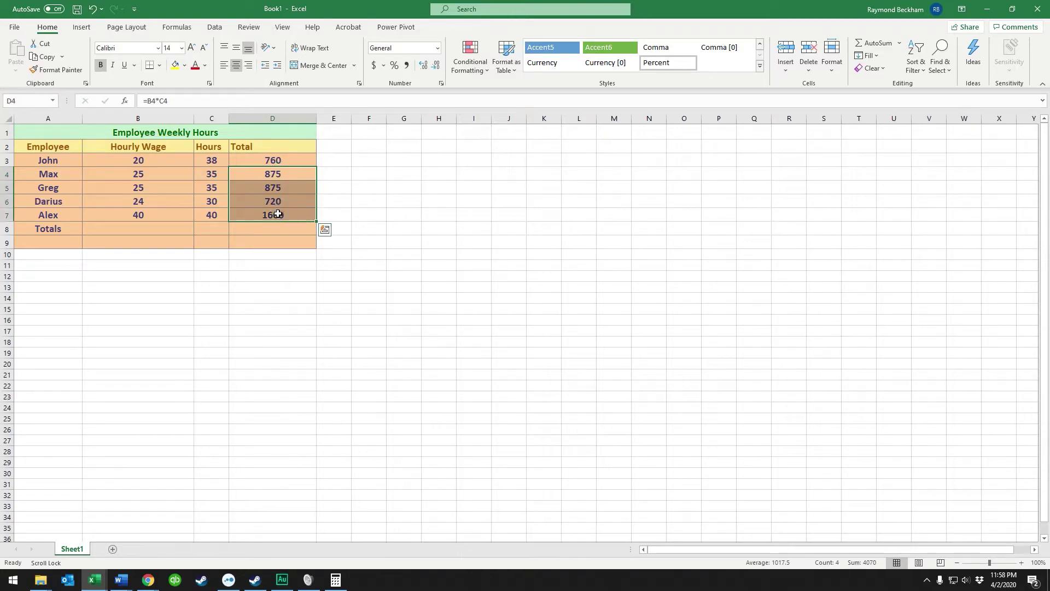
Clear the totals in D4:D7 and copy John's formula from D3.
key("Delete")
left_click(272, 159)
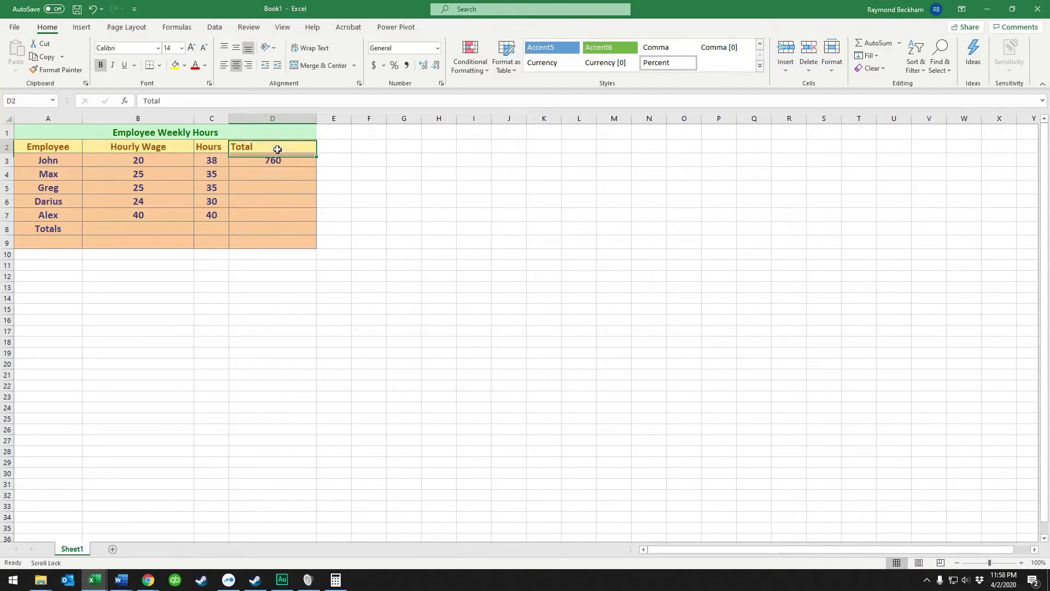
right_click(271, 160)
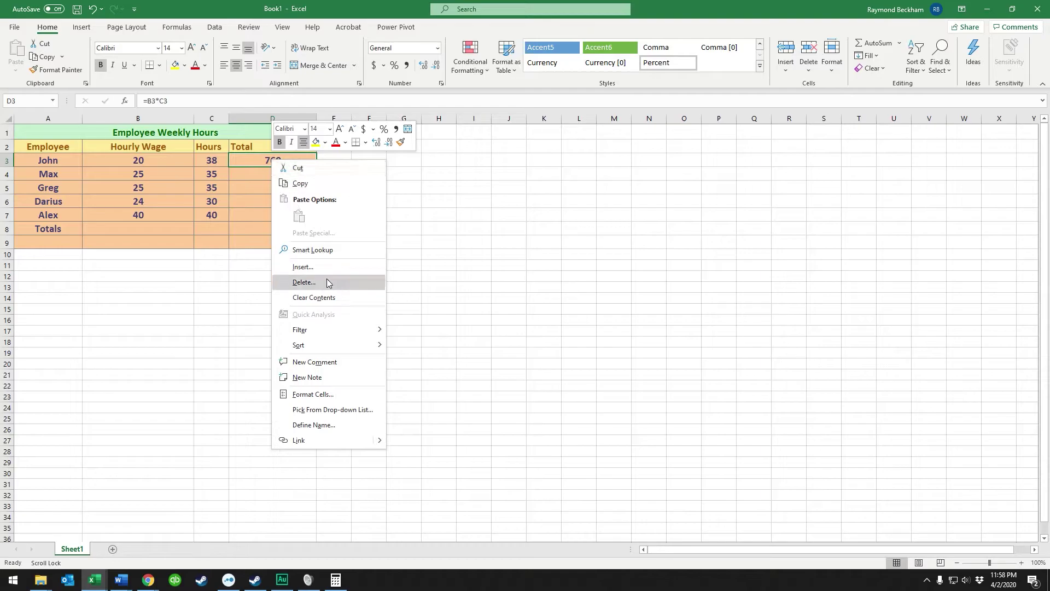
left_click(323, 184)
Paste John's total formula into D4:D7 from the right-click paste options.
left_click(276, 174)
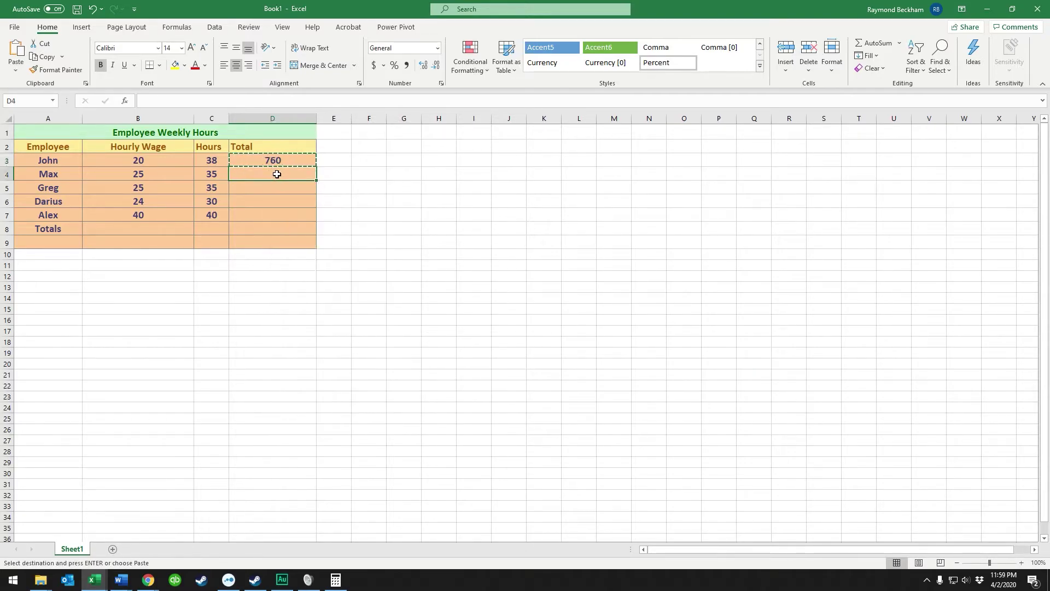
right_click(280, 179)
key("Escape")
left_click_drag(251, 176, 253, 214)
right_click(255, 201)
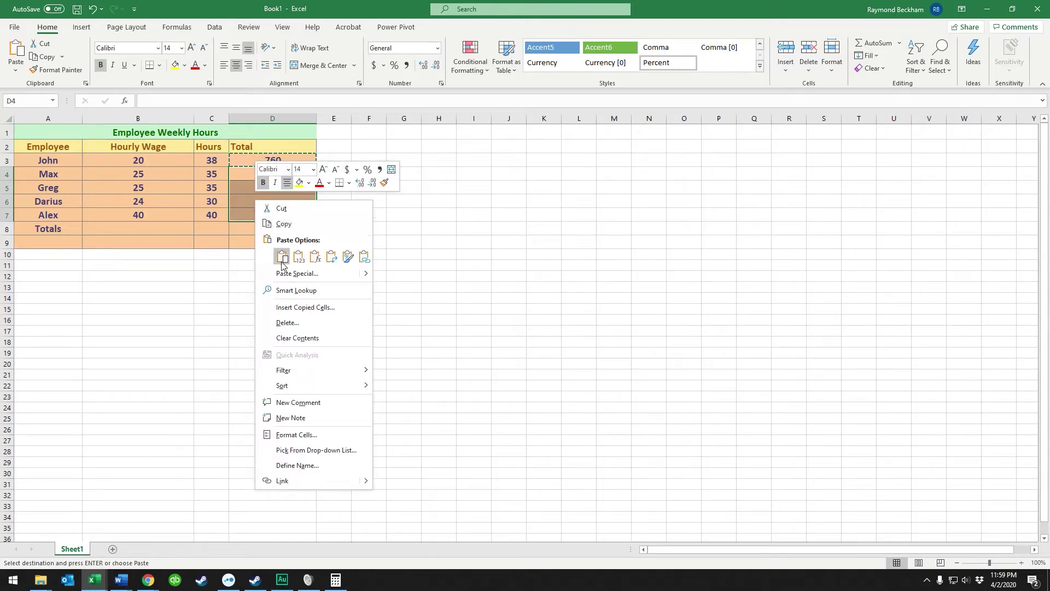
left_click(281, 257)
left_click(375, 185)
Delete the pasted values from D4:D7, leaving only John's 760, and select D3.
left_click_drag(287, 174, 293, 209)
key("Delete")
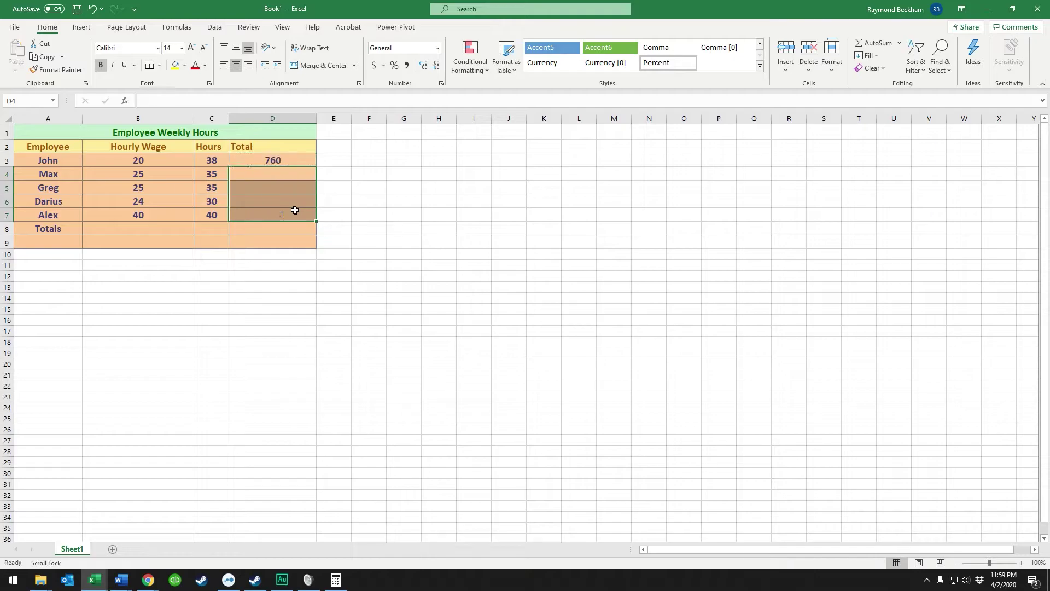
left_click(294, 210)
left_click(301, 164)
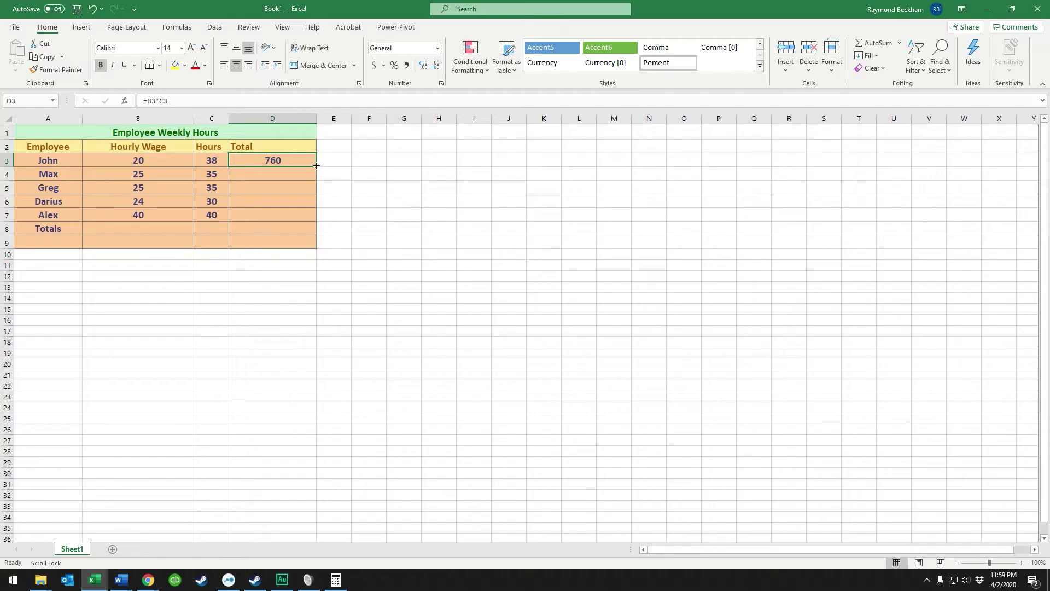
Fill D3's formula down to D7, giving 875, 875, 720 and 1600.
left_click_drag(316, 165, 317, 219)
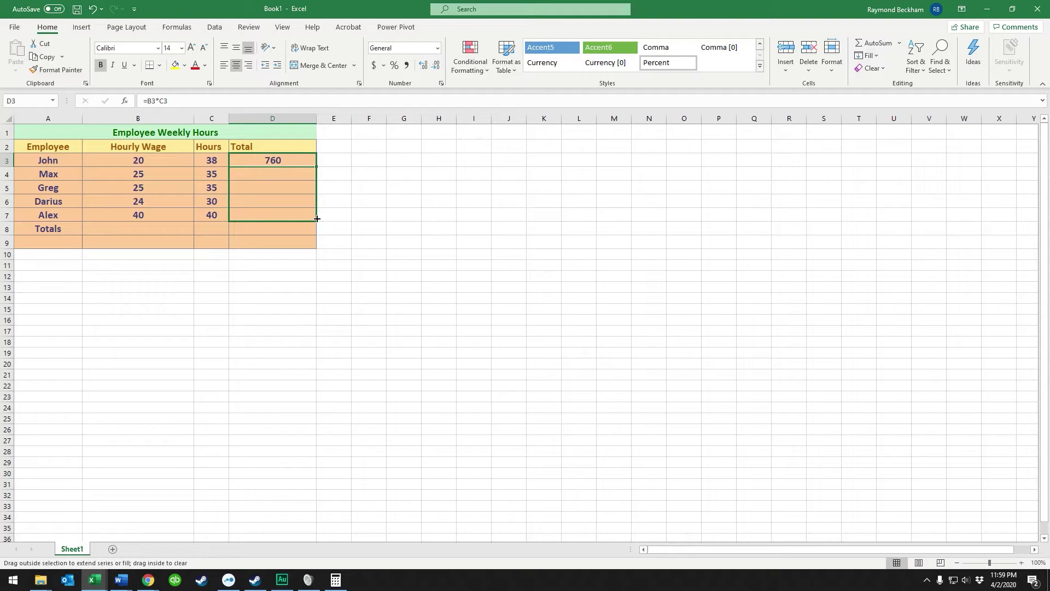
left_click_drag(317, 219, 316, 219)
left_click(354, 191)
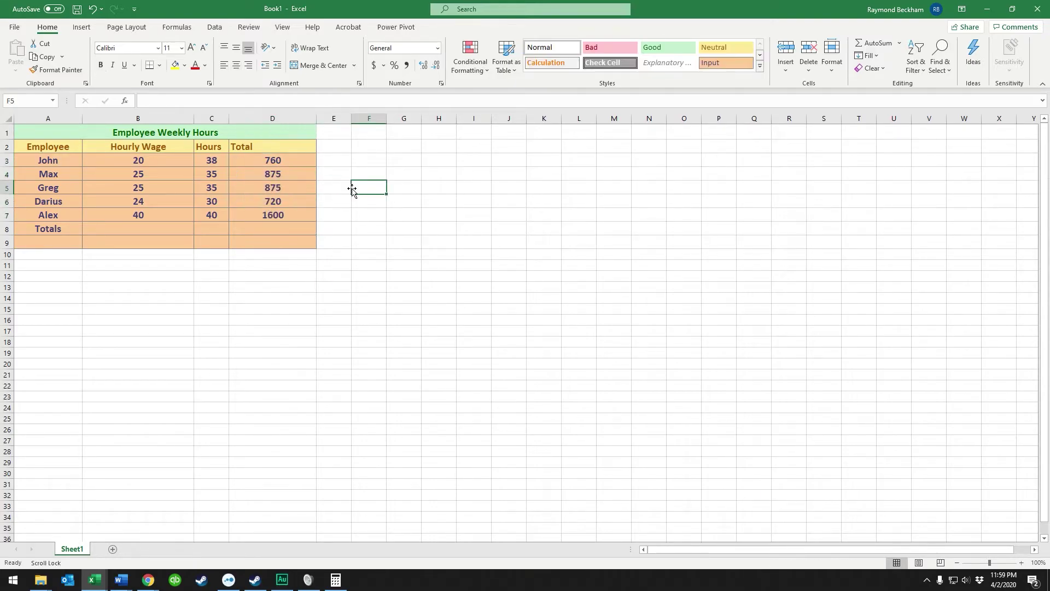
Check the Total formulas in D3, D6 and D7, then select D3:D7.
left_click(282, 163)
left_click(279, 202)
left_click(278, 215)
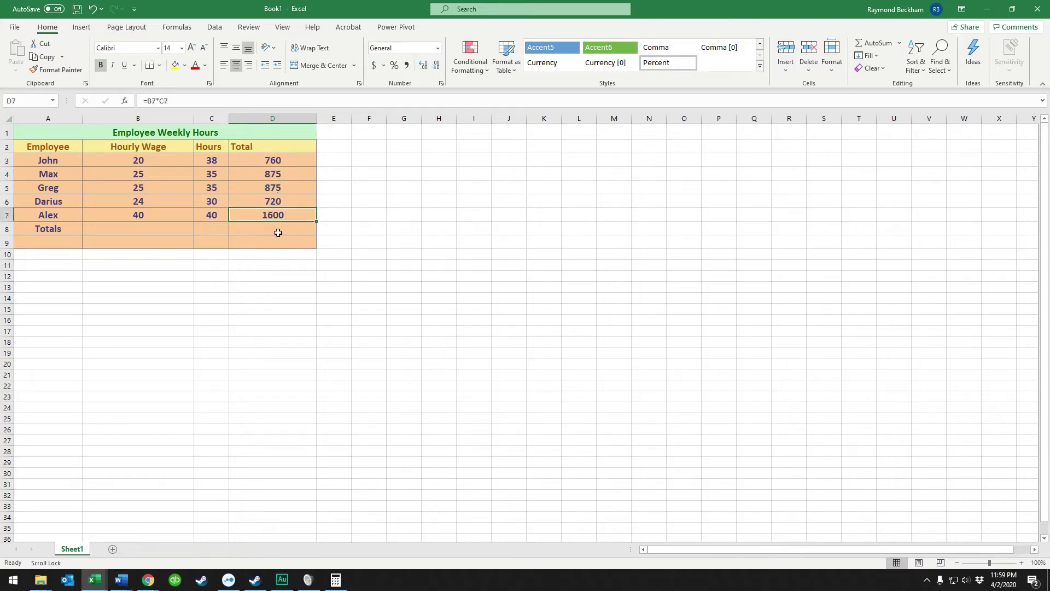
left_click(282, 162)
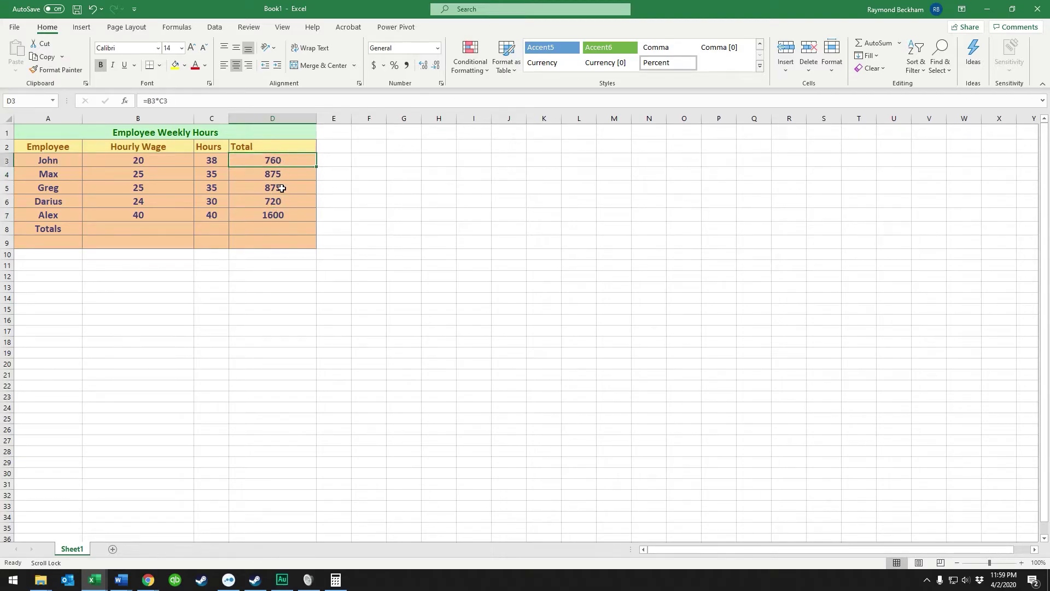
left_click(280, 216)
left_click(300, 157)
left_click_drag(269, 158, 251, 218)
AutoSum the Hours column in C8, giving 178.
left_click(259, 218)
left_click(232, 232)
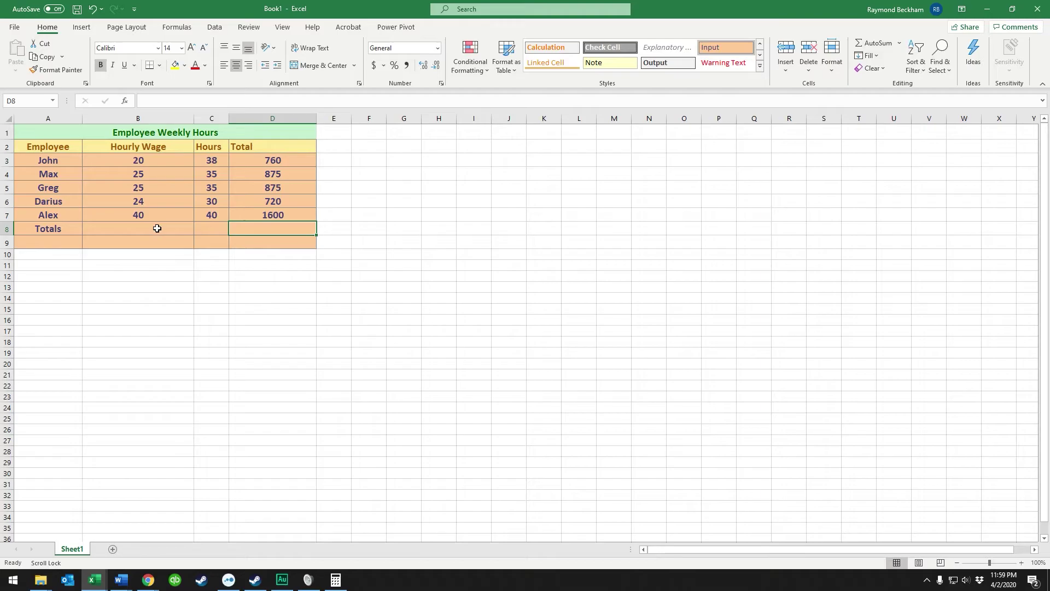
left_click(210, 232)
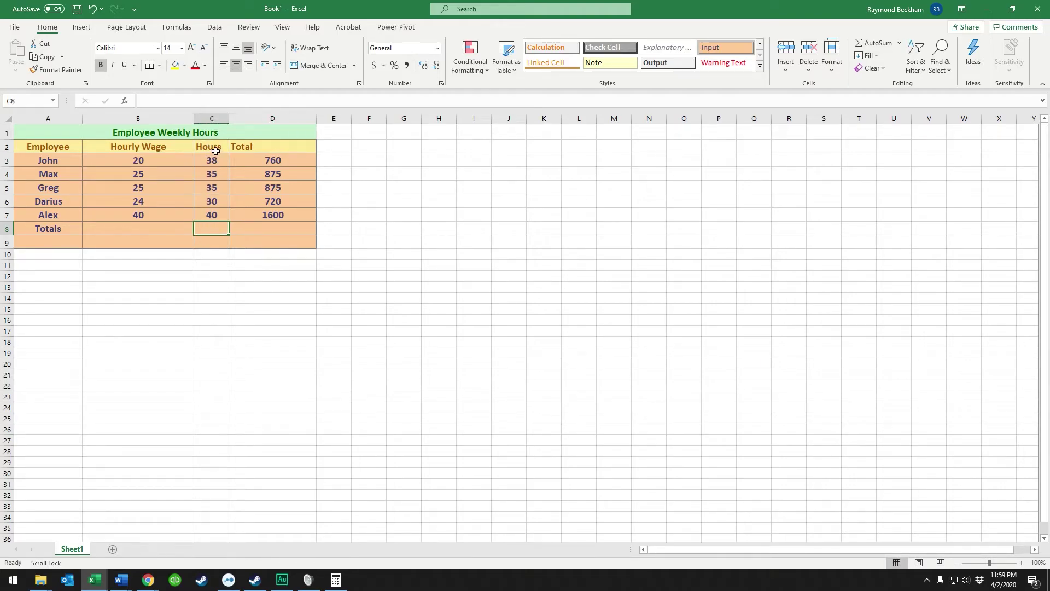
left_click(876, 44)
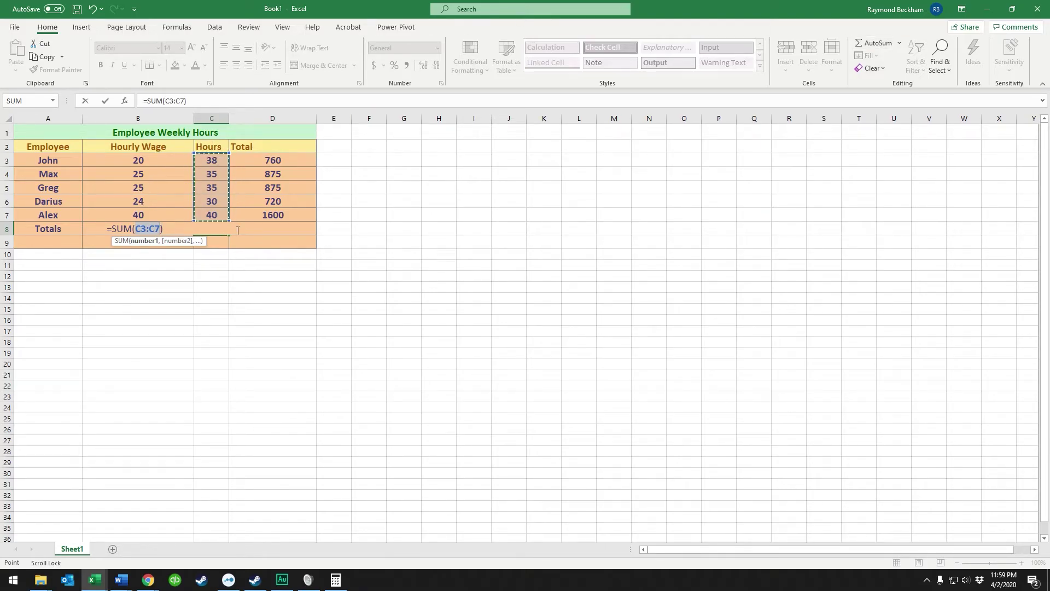
key("Return")
key("Up")
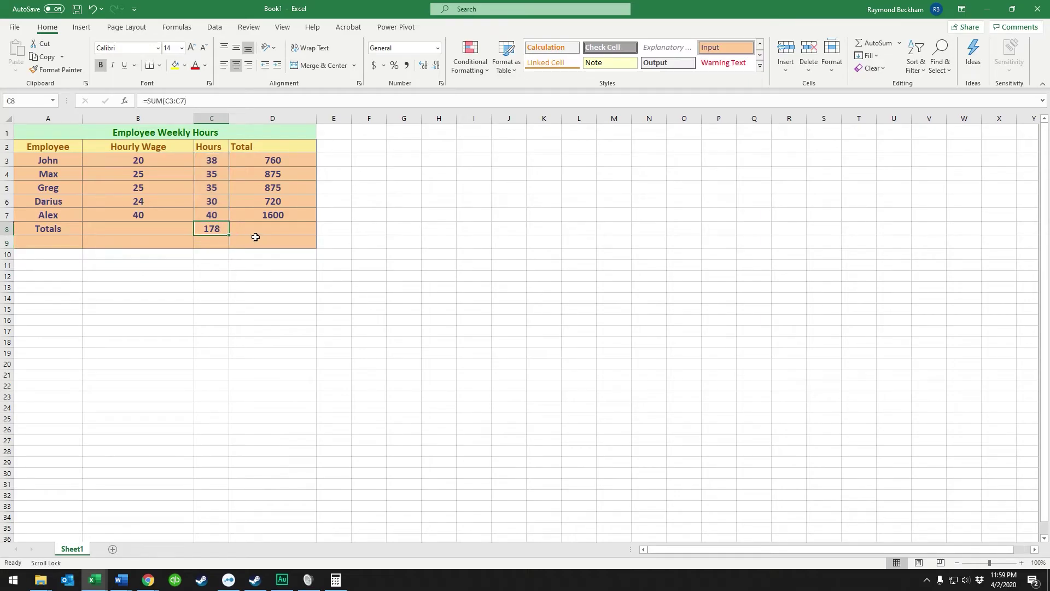
AutoSum the Total column in D8 with =SUM(D3:D7), giving 4830.
left_click(256, 234)
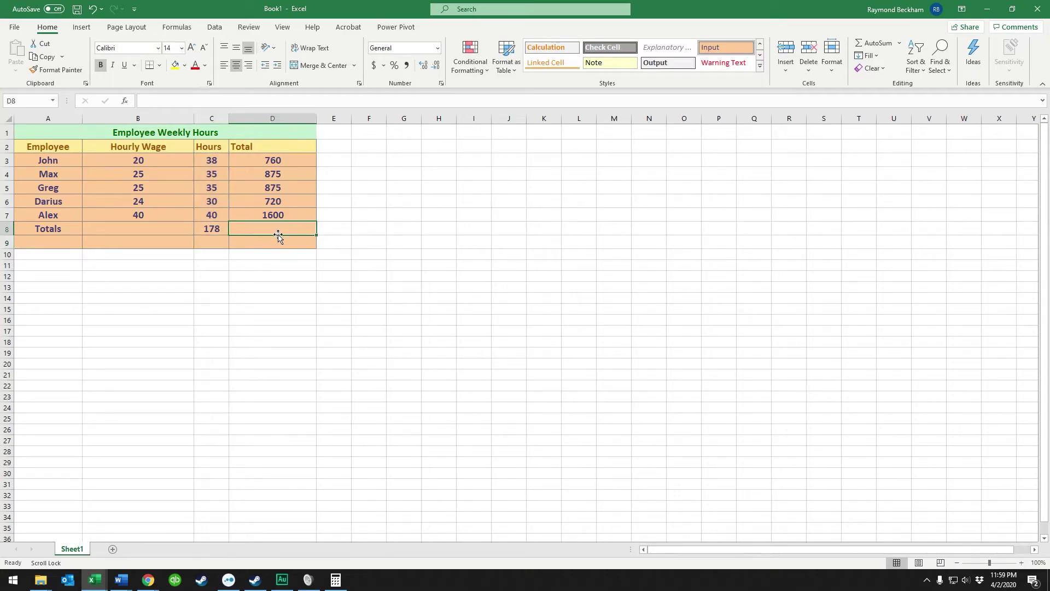
left_click(875, 47)
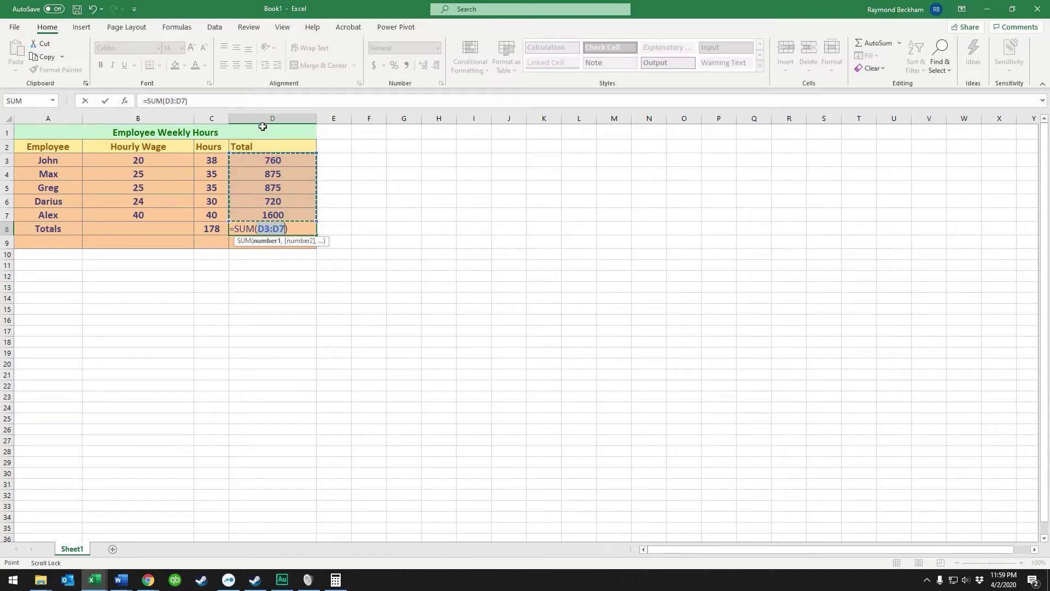
left_click(363, 227)
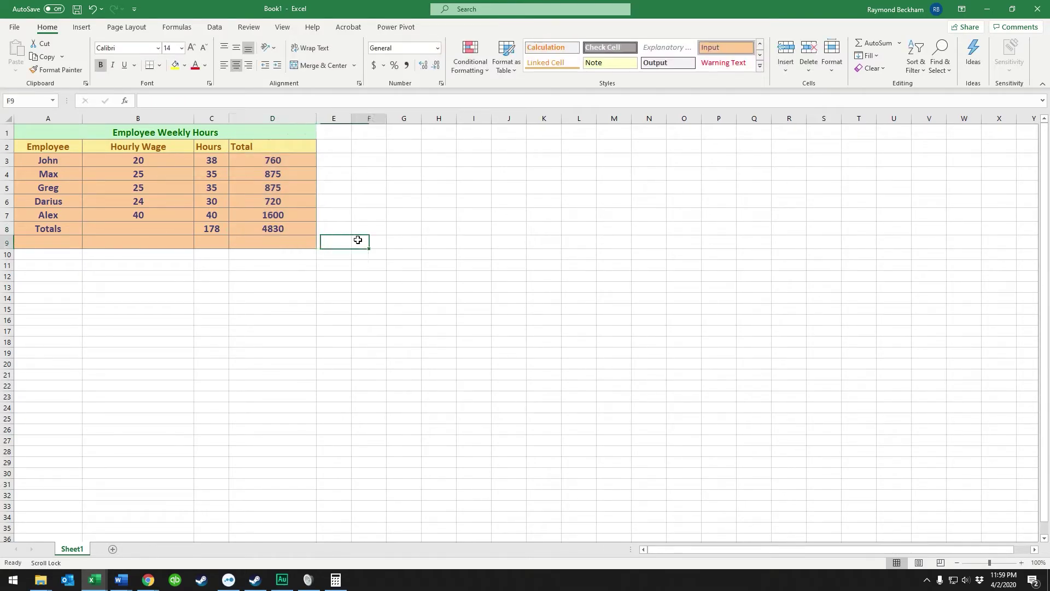
left_click(288, 224)
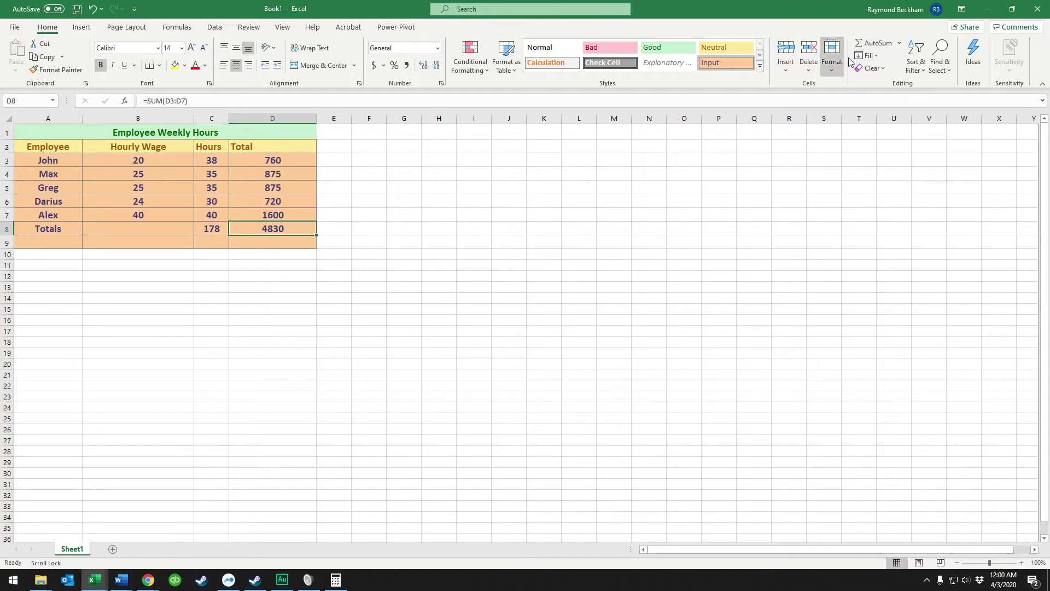
left_click(1012, 8)
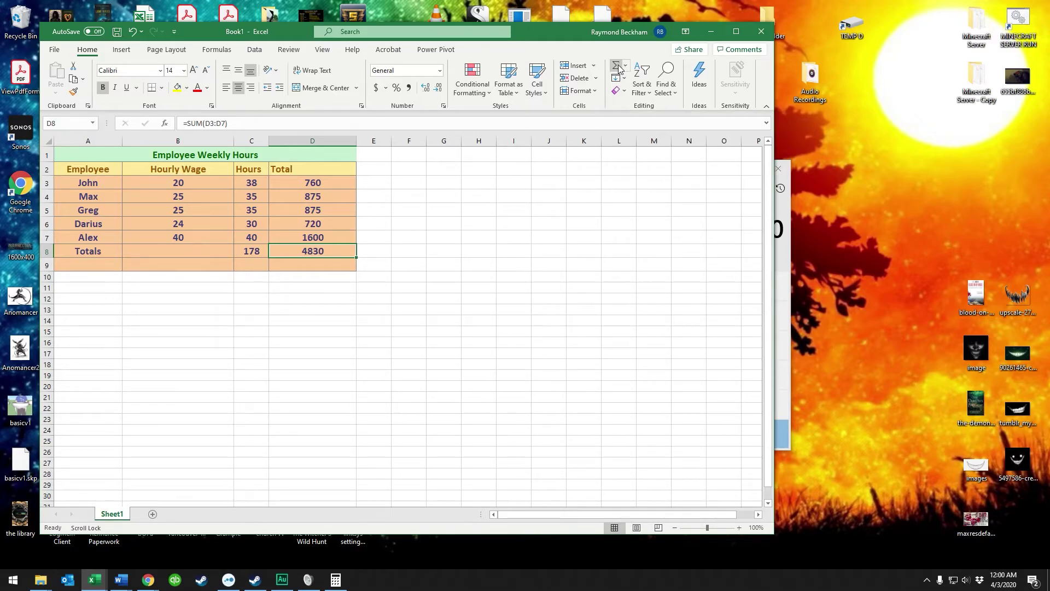
left_click_drag(775, 82, 897, 86)
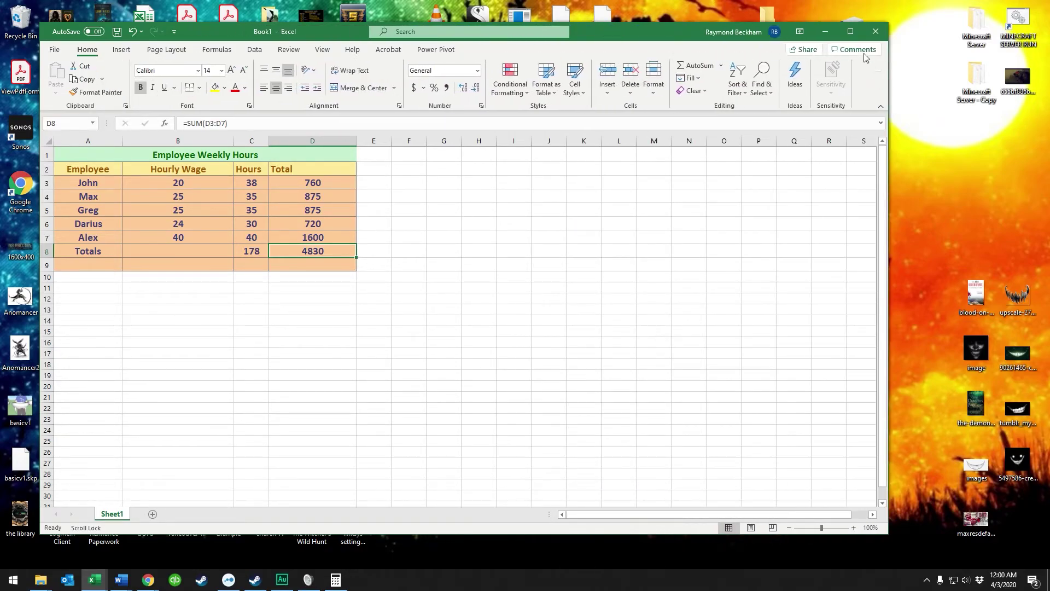
left_click(855, 33)
left_click(275, 237)
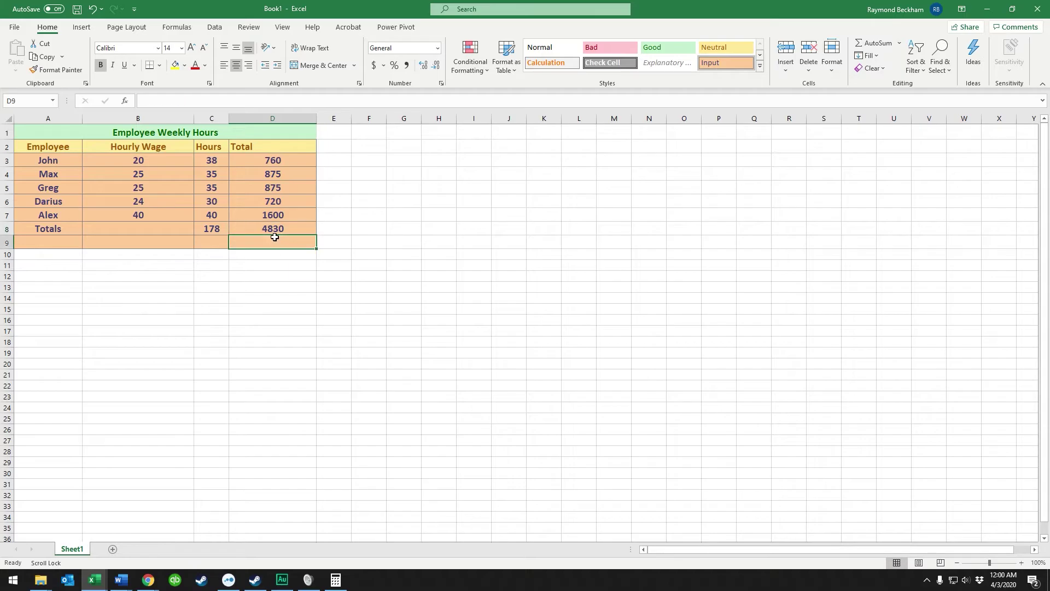
left_click(272, 232)
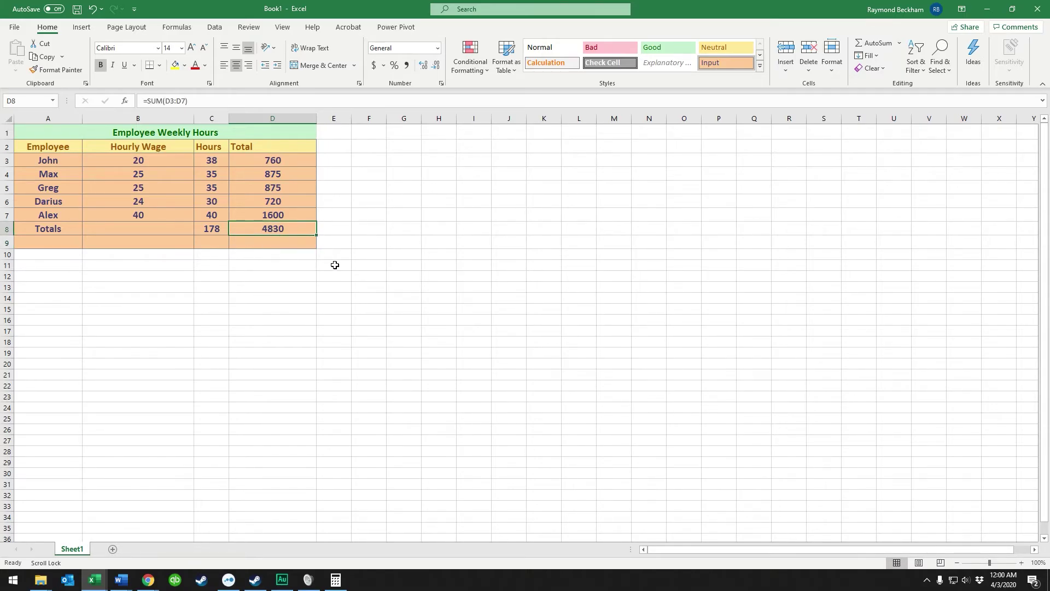
key("Delete")
type("=sum(")
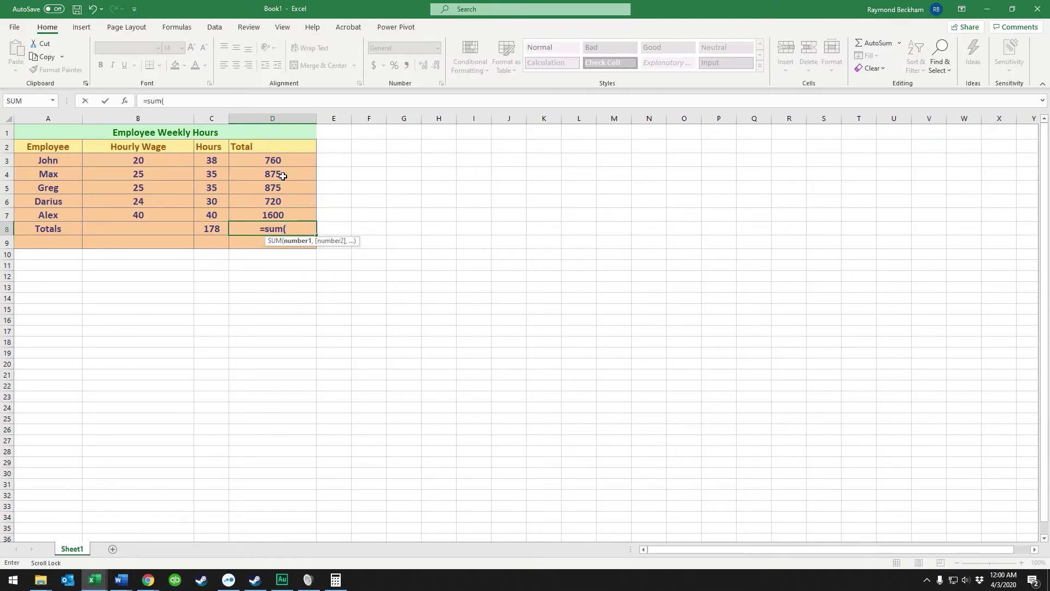
left_click_drag(283, 161, 303, 210)
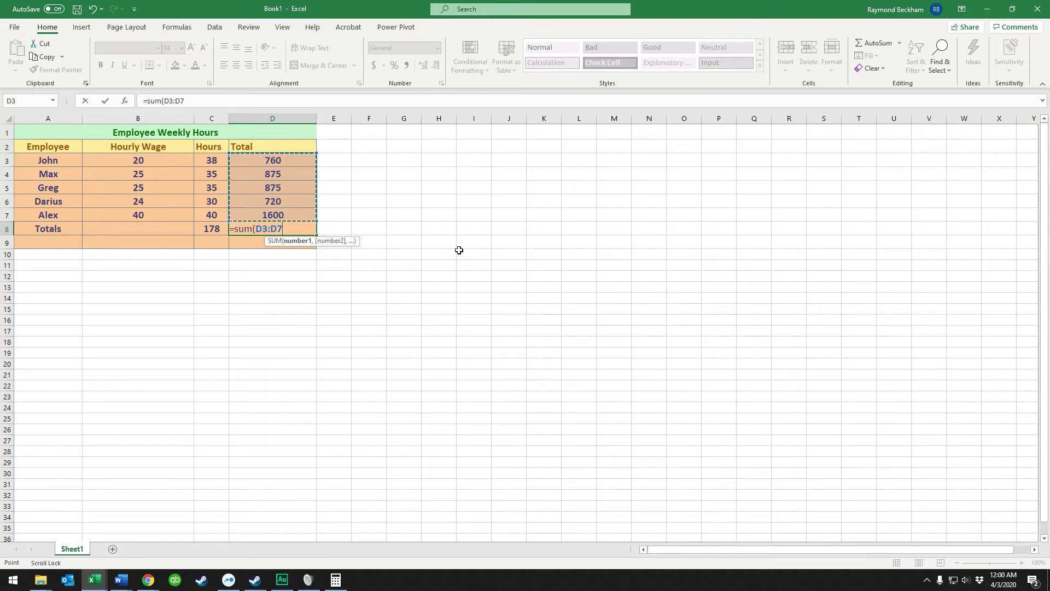
type(")")
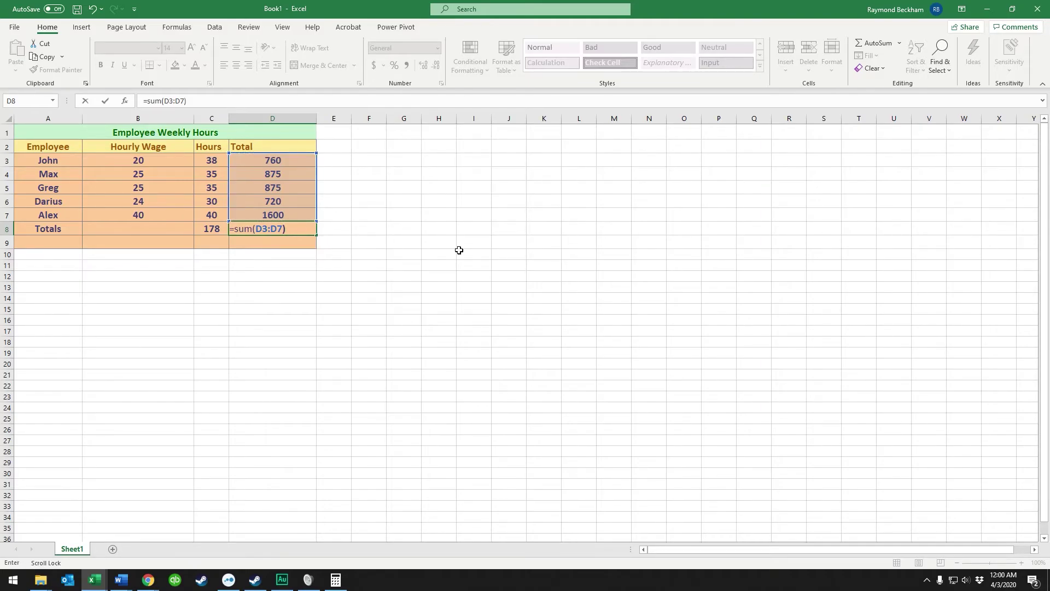
key("Return")
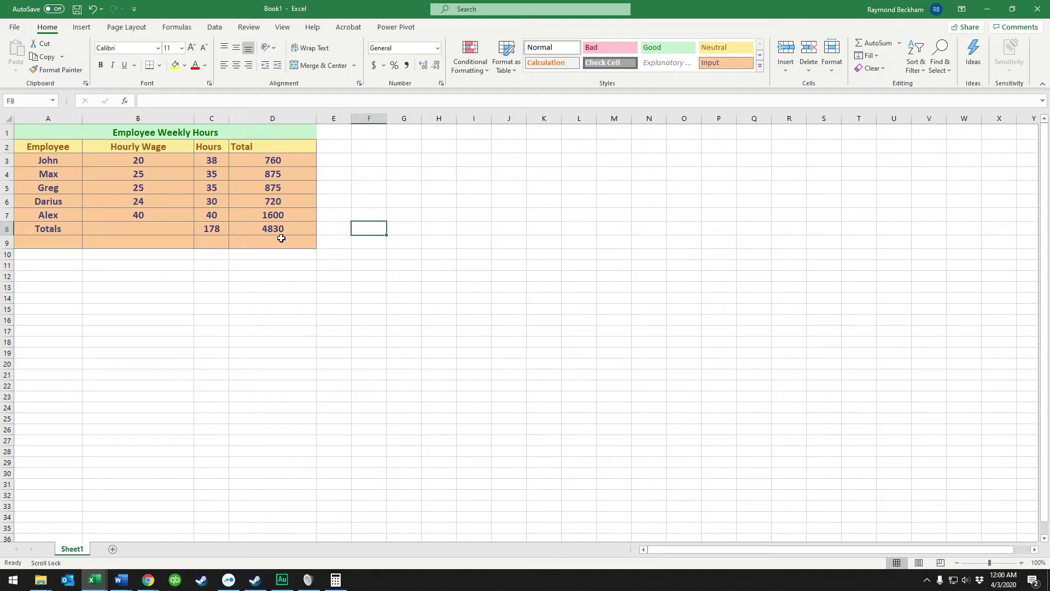
Review the Totals row sums in C8 and D8 and the hourly wages B3:B7.
left_click(277, 226)
left_click(163, 224)
left_click(213, 217)
left_click(214, 231)
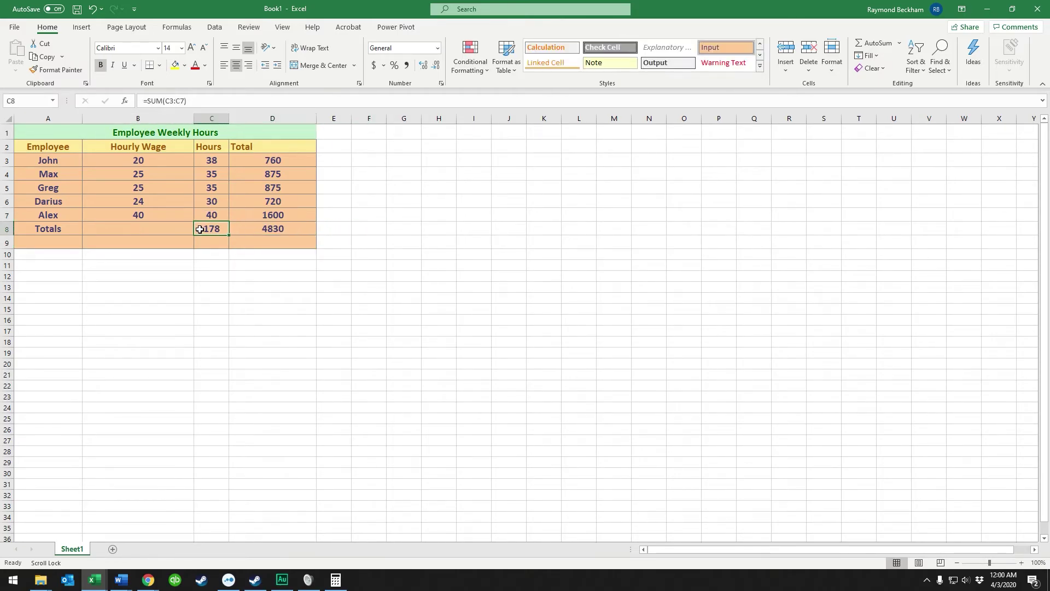
left_click(260, 228)
left_click(219, 232)
left_click(168, 230)
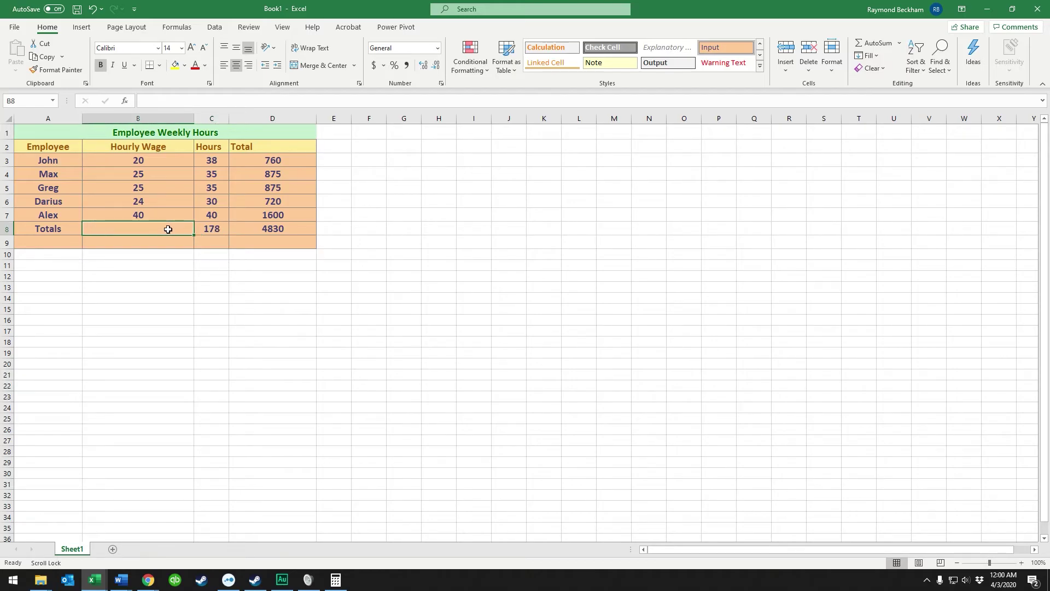
left_click_drag(135, 158, 138, 212)
left_click(137, 232)
left_click_drag(151, 164, 153, 217)
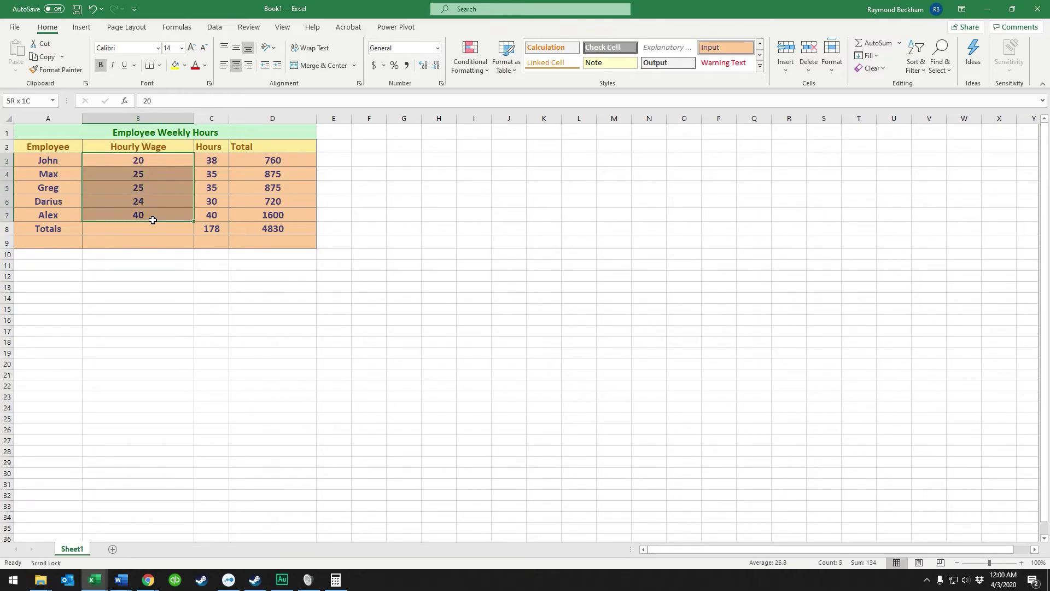
left_click(153, 228)
Recheck the total hours and pay sums, then pick B8 for the average wage.
left_click(273, 230)
left_click(204, 230)
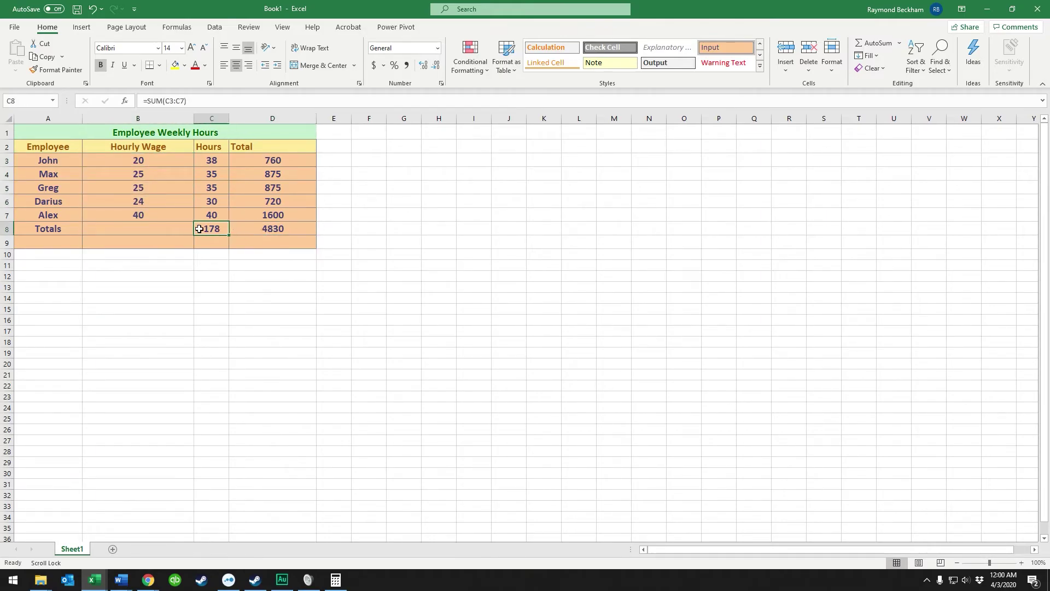
key("Right")
left_click(171, 235)
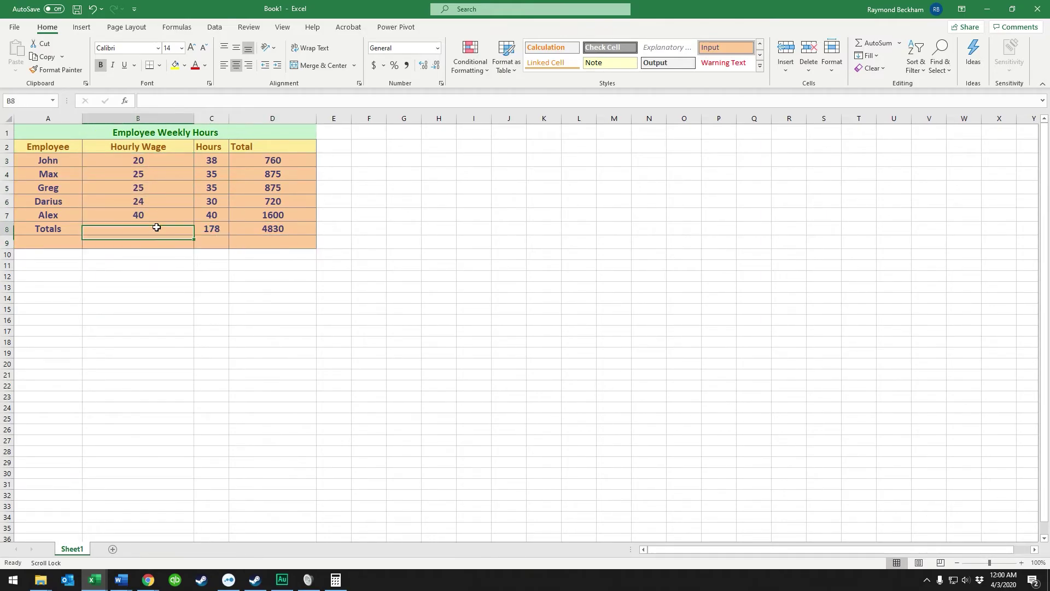
left_click(47, 228)
left_click(129, 215)
left_click(145, 231)
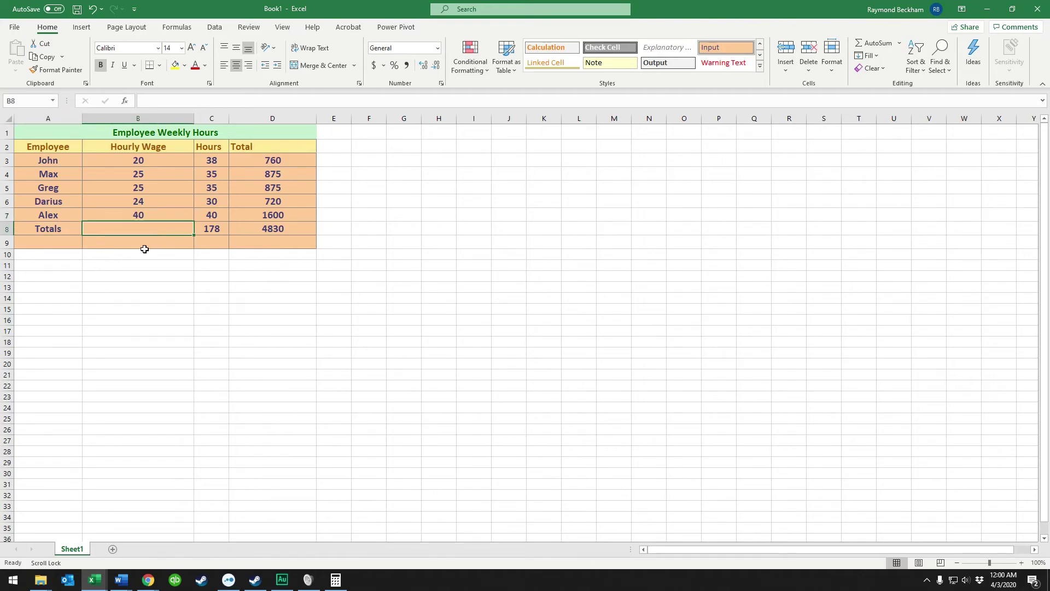
left_click(140, 242)
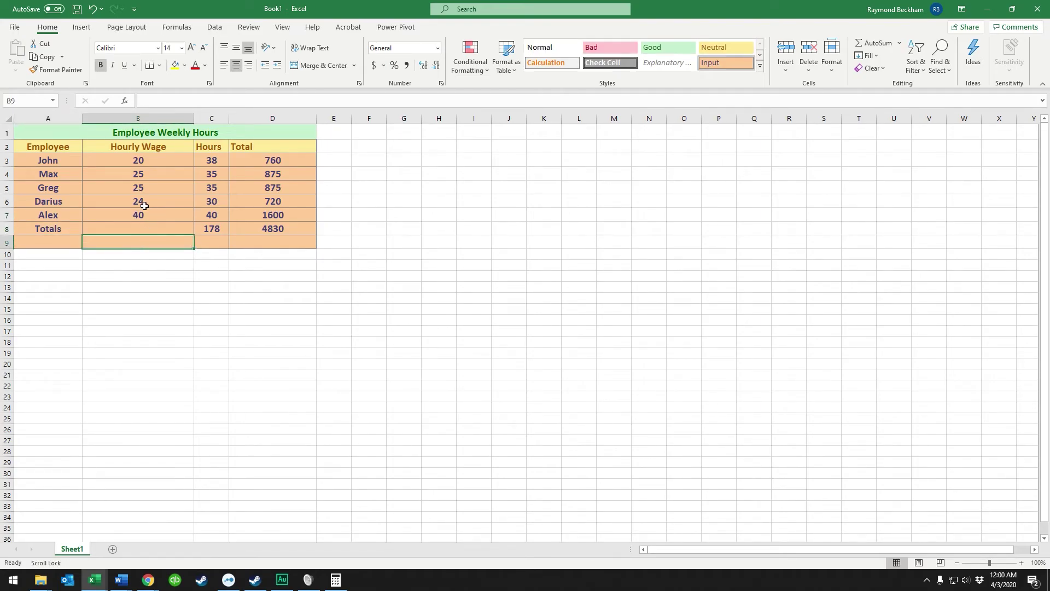
left_click(134, 225)
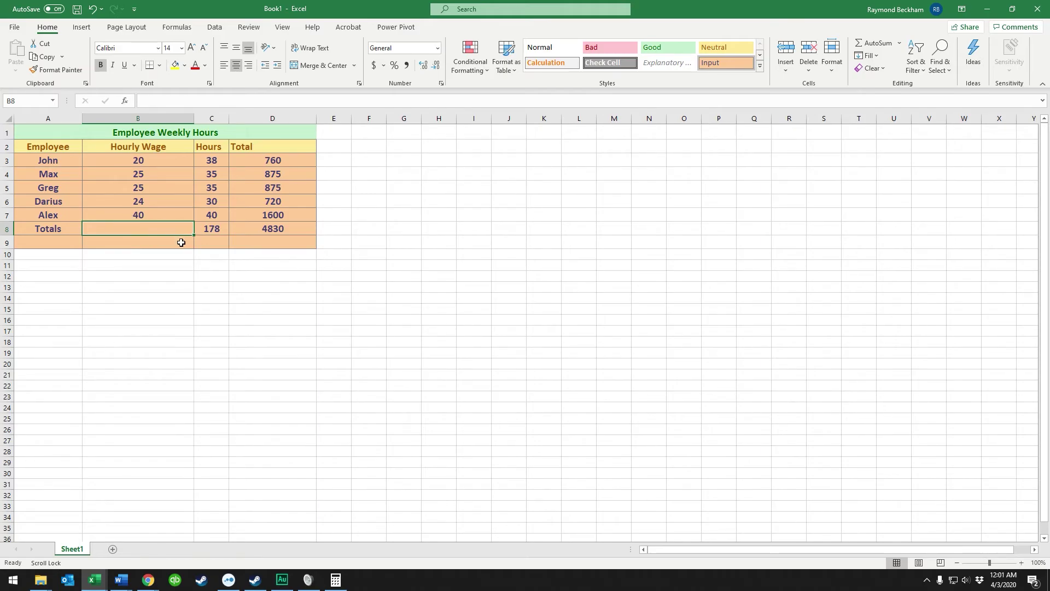
Enter =D8/C8 in B8, giving an average hourly wage of 27.13483146.
type("=")
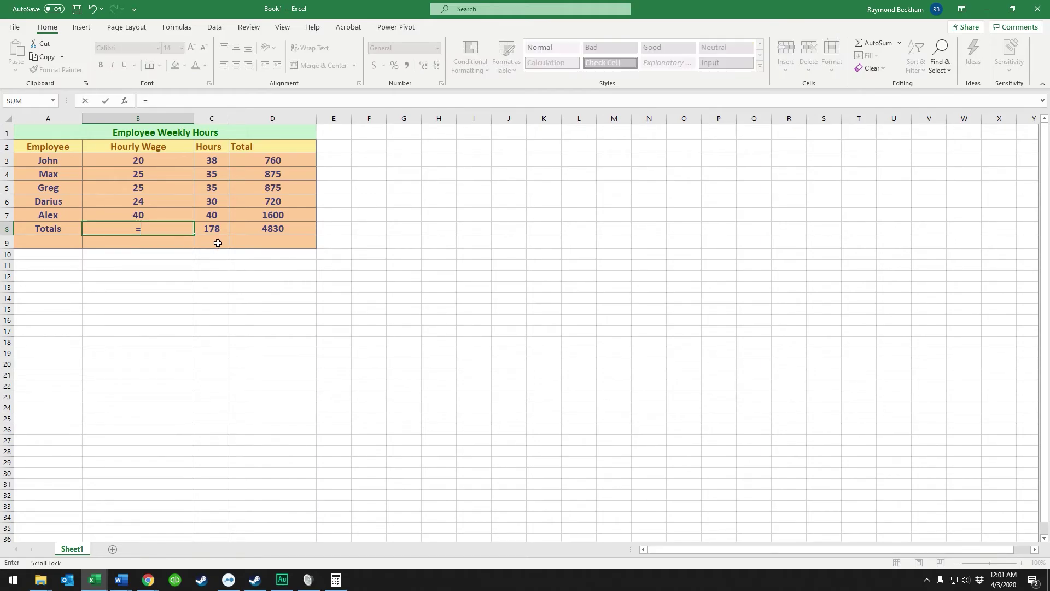
left_click(272, 230)
type("/")
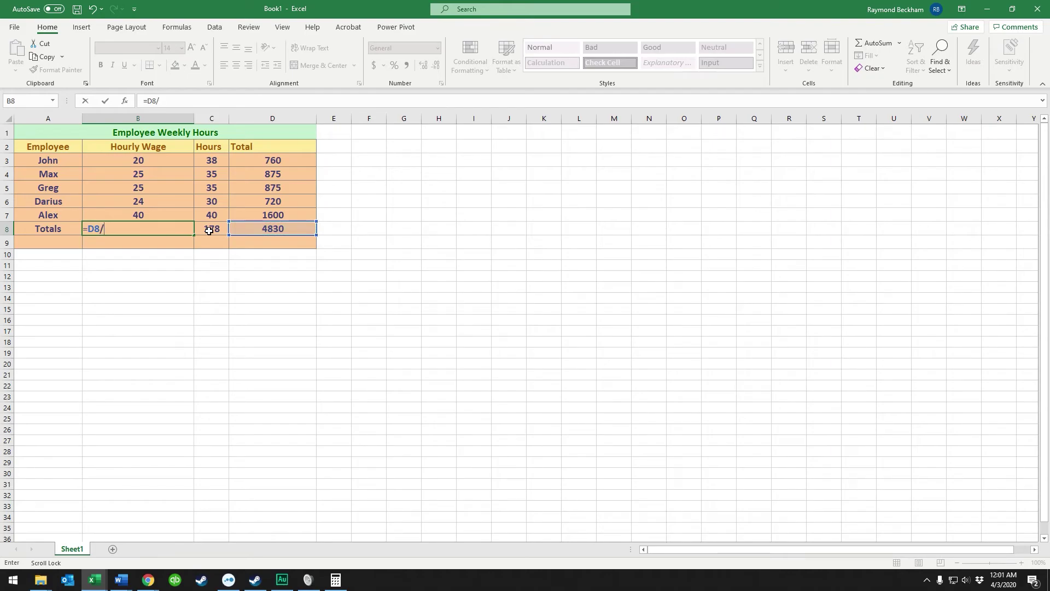
left_click(209, 230)
key("Return")
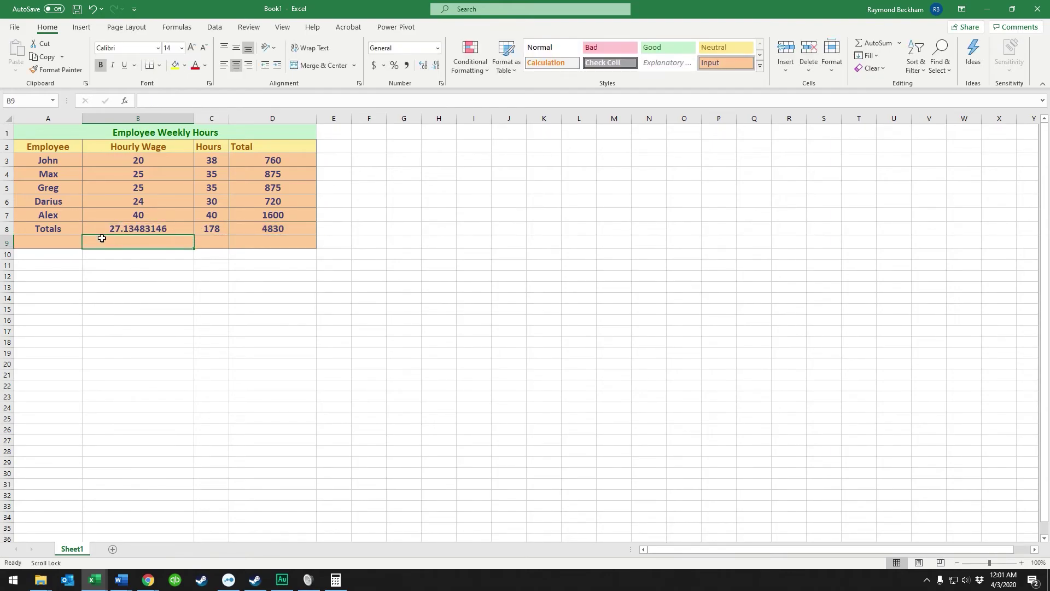
left_click(135, 228)
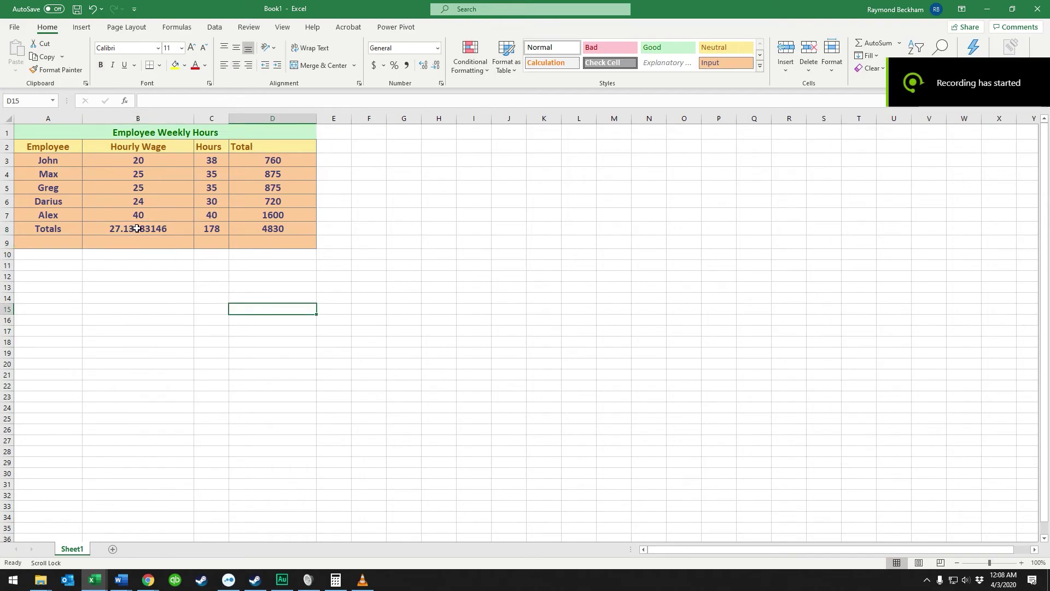
Apply Accounting dollar format to the average wage in B8 and the hourly wages B3:B7.
left_click(137, 229)
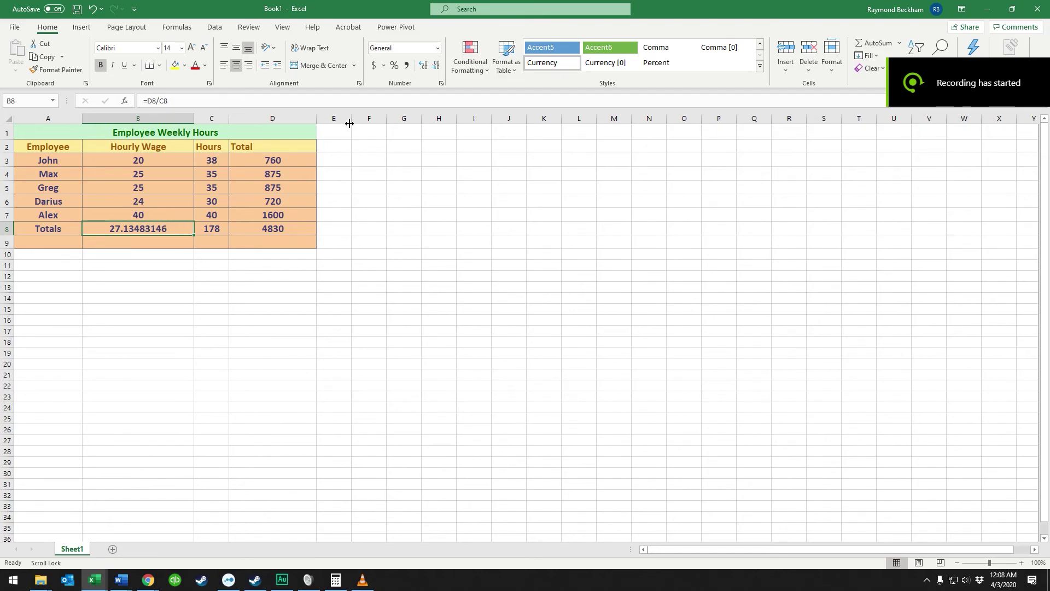
left_click(374, 65)
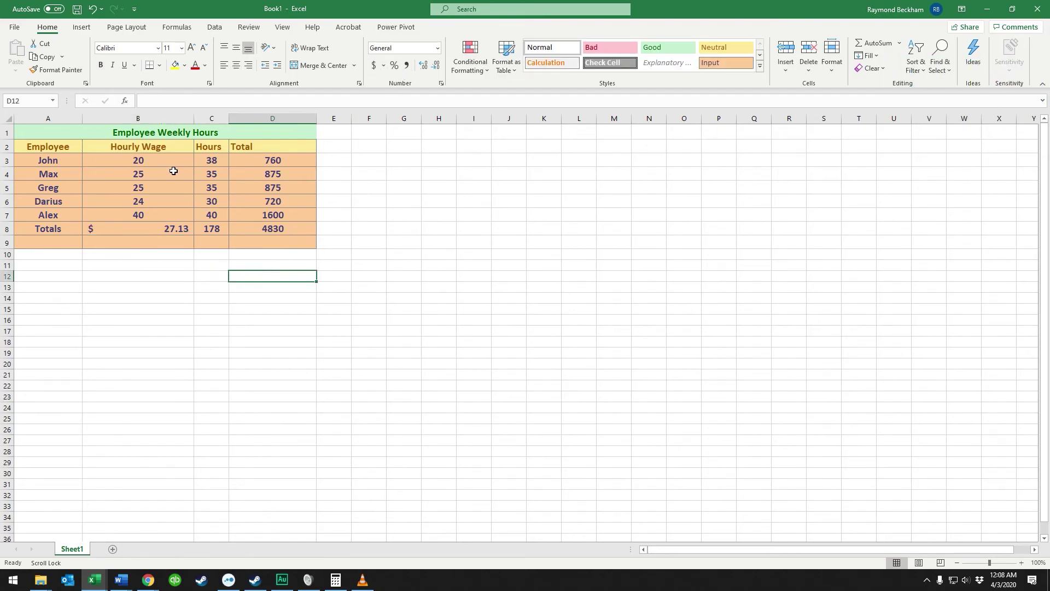
left_click_drag(157, 161, 178, 208)
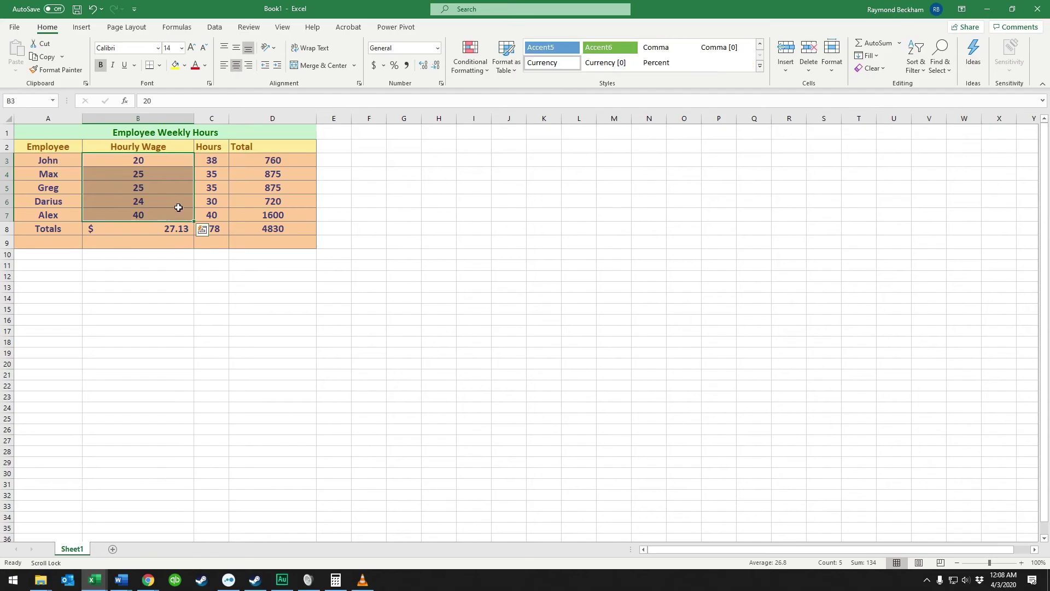
left_click(374, 65)
left_click(361, 158)
Apply Accounting dollar format to the pay totals D3:D8, showing $4,830.00 grand total.
left_click_drag(284, 163, 285, 229)
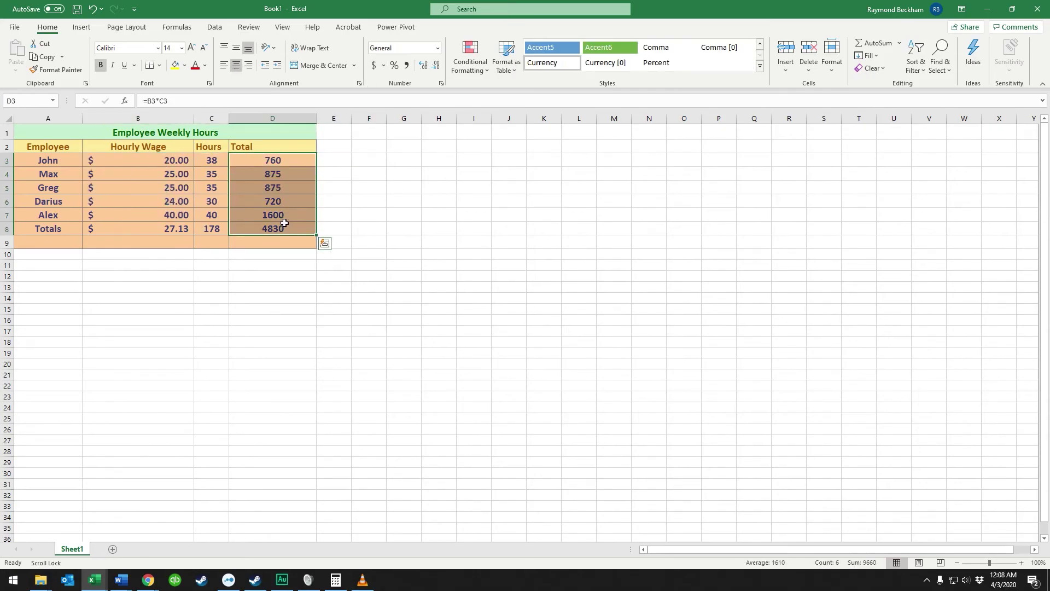
left_click(376, 66)
left_click(381, 257)
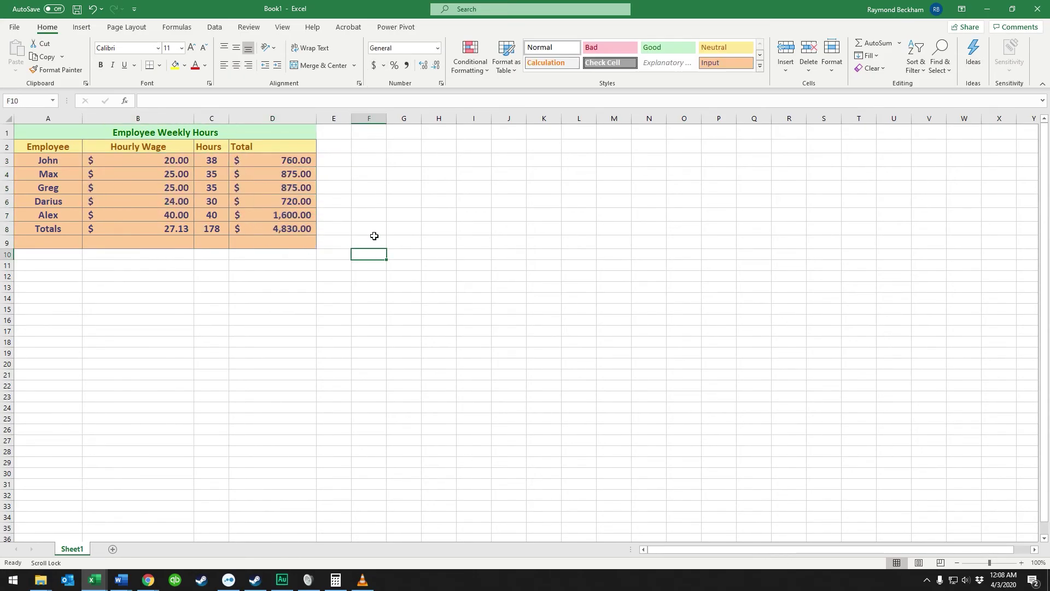
left_click_drag(156, 160, 307, 215)
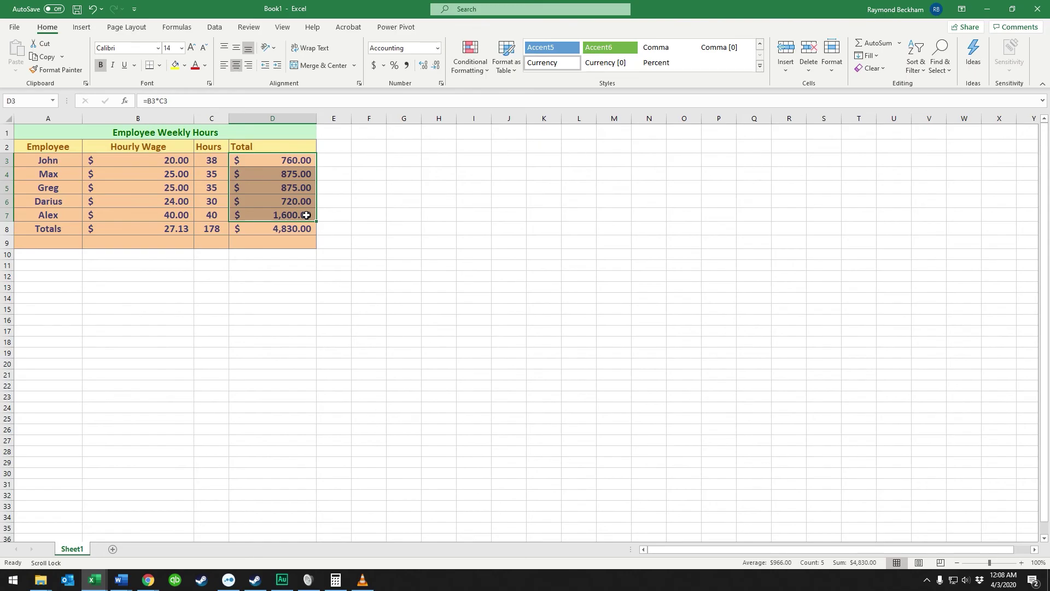
left_click(296, 289)
left_click(213, 230)
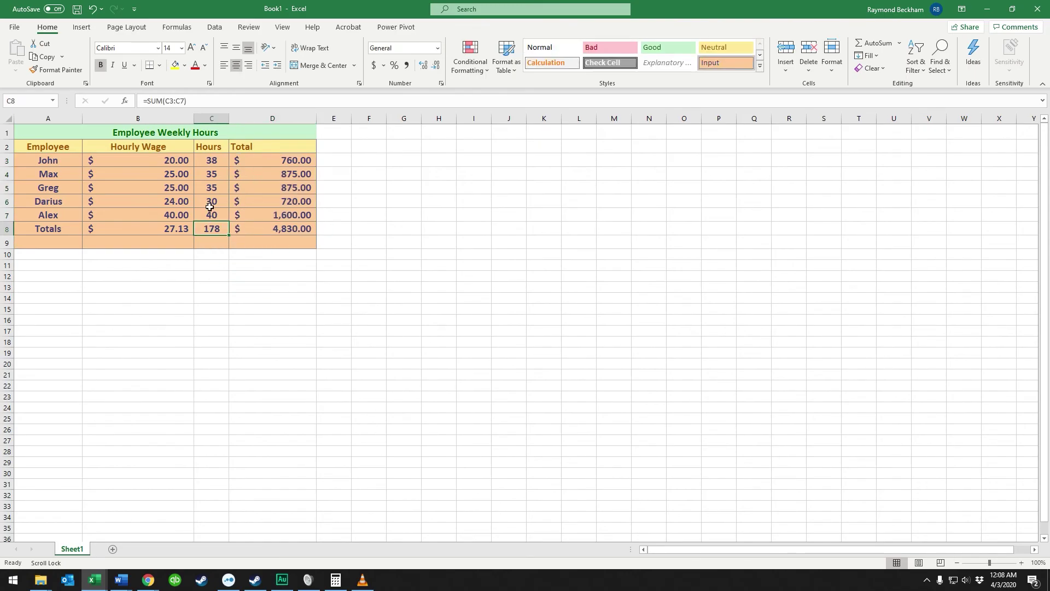
left_click(179, 232)
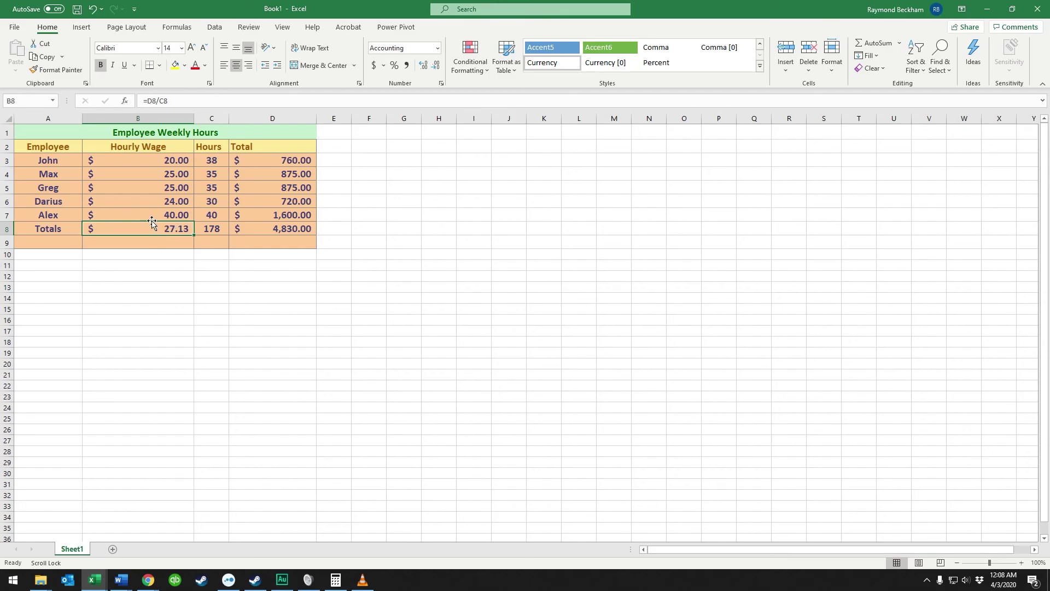
left_click(211, 229)
left_click(253, 232)
left_click(211, 229)
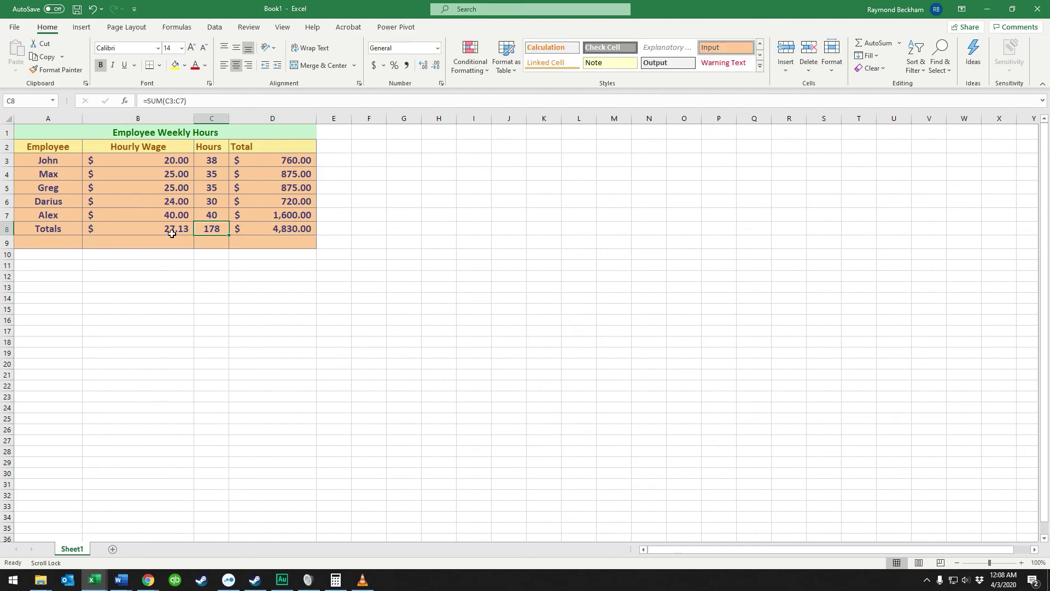
left_click(165, 232)
left_click(326, 239)
left_click(293, 229)
left_click(362, 285)
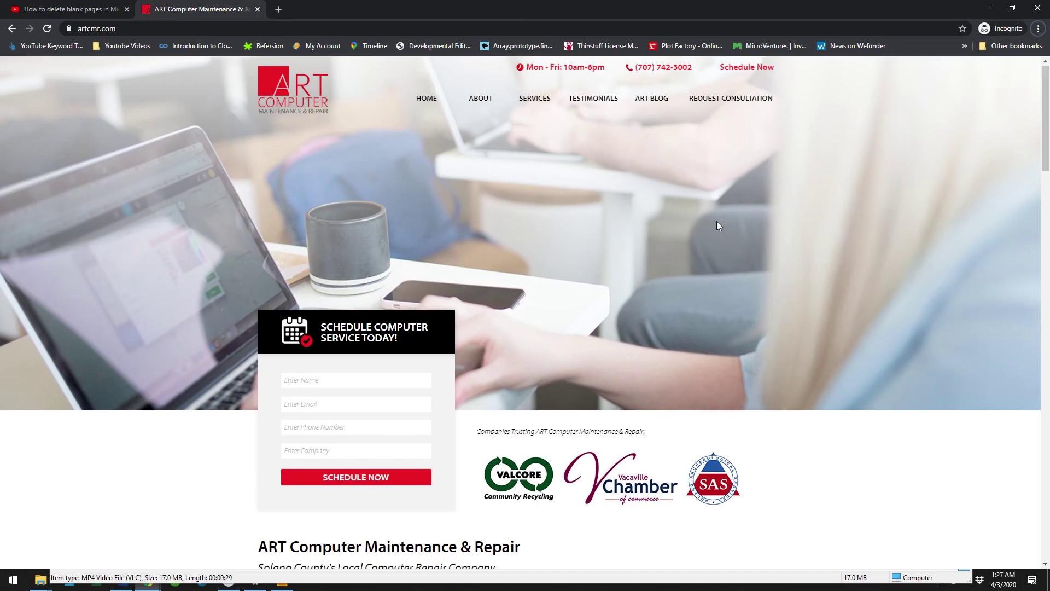
Scroll the artcmr.com page, switch to the YouTube video tab, and click its dislike and like buttons.
scroll(708, 219, "down", 2)
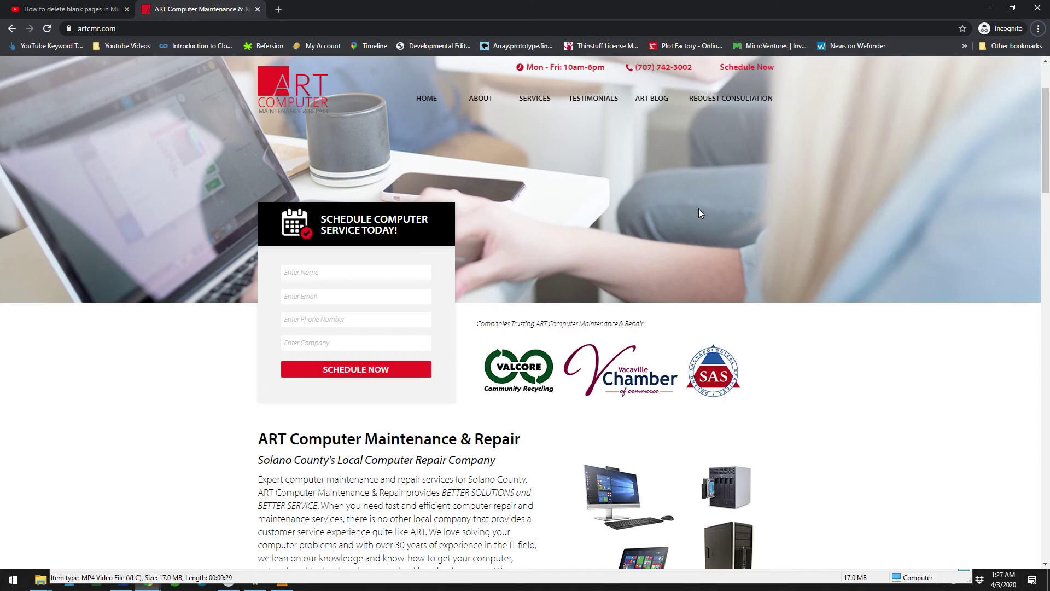
scroll(699, 212, "down", 3)
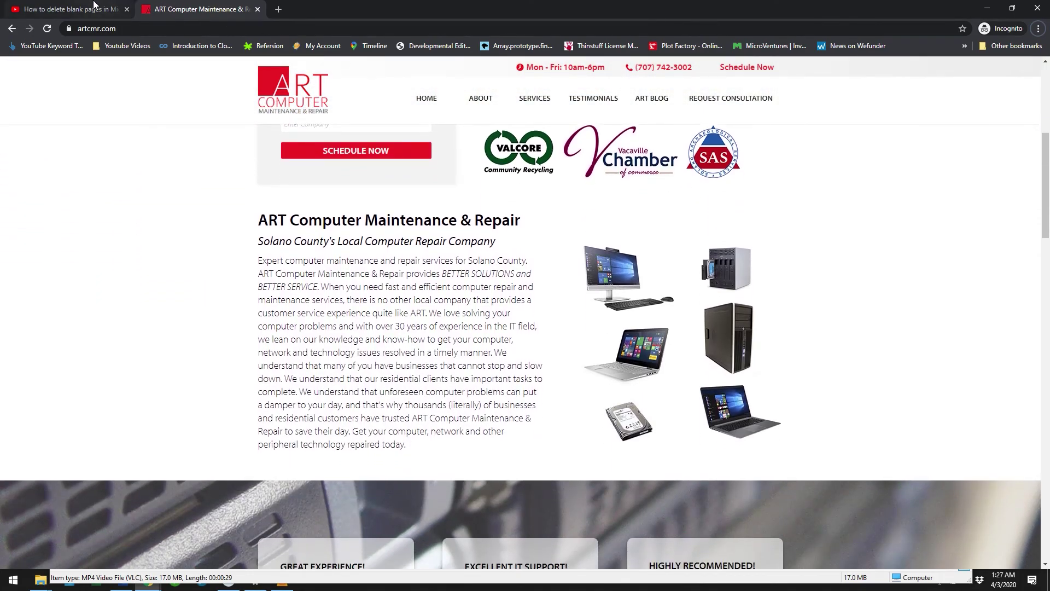
left_click(98, 10)
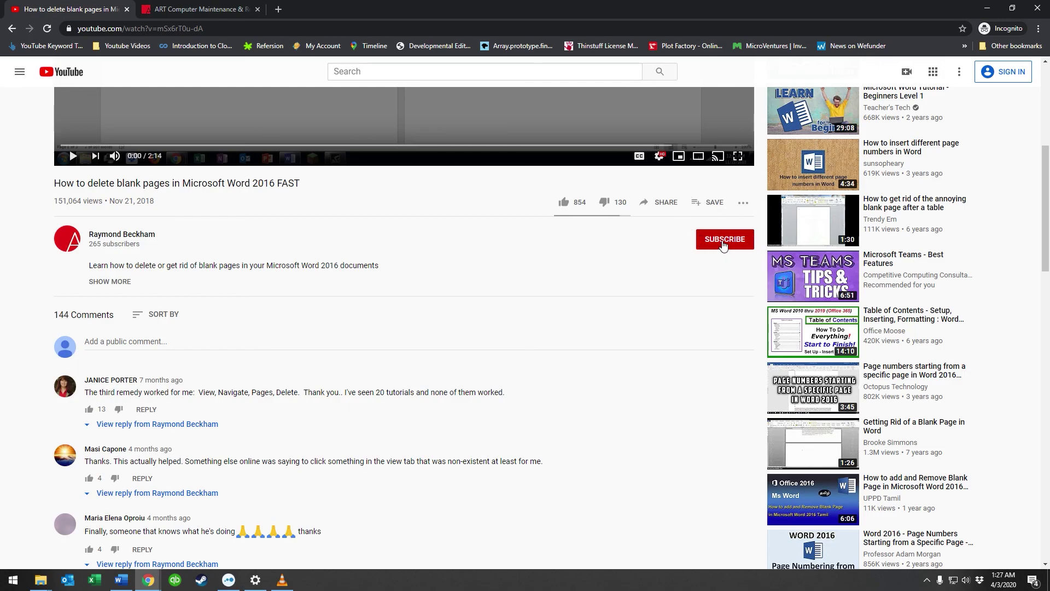
left_click(607, 204)
left_click(562, 203)
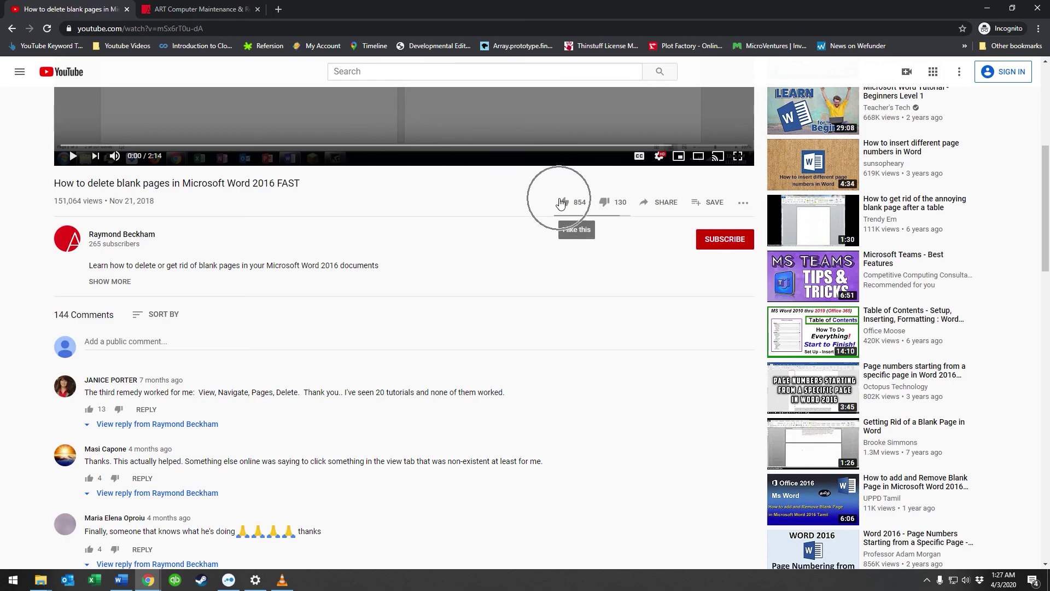